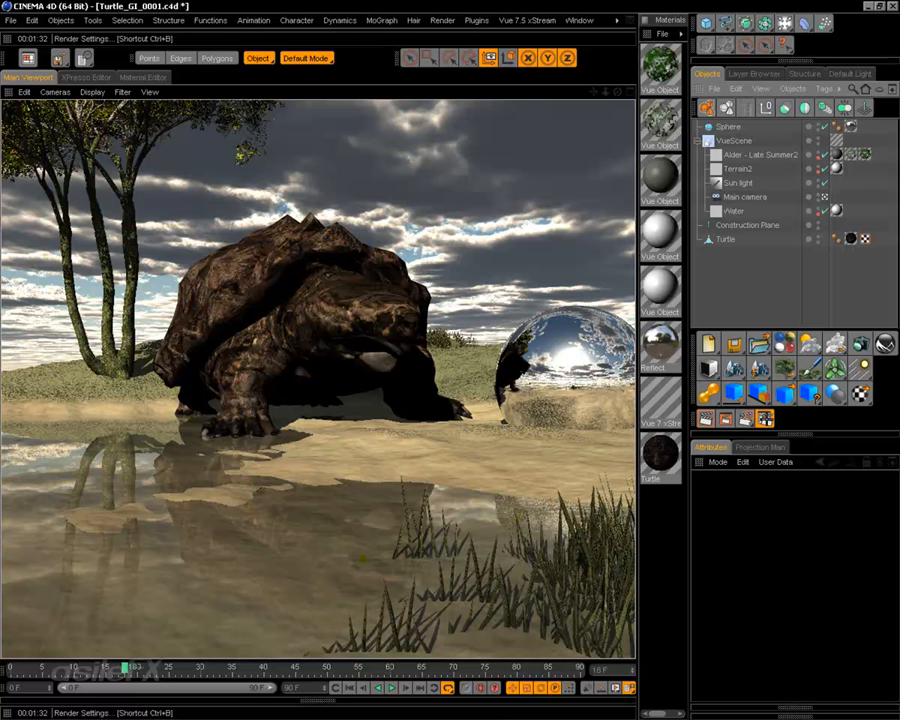
# - Review the anti-aliasing render settings and the Vue 7 xStream options for the scene
pyautogui.click(85, 58)
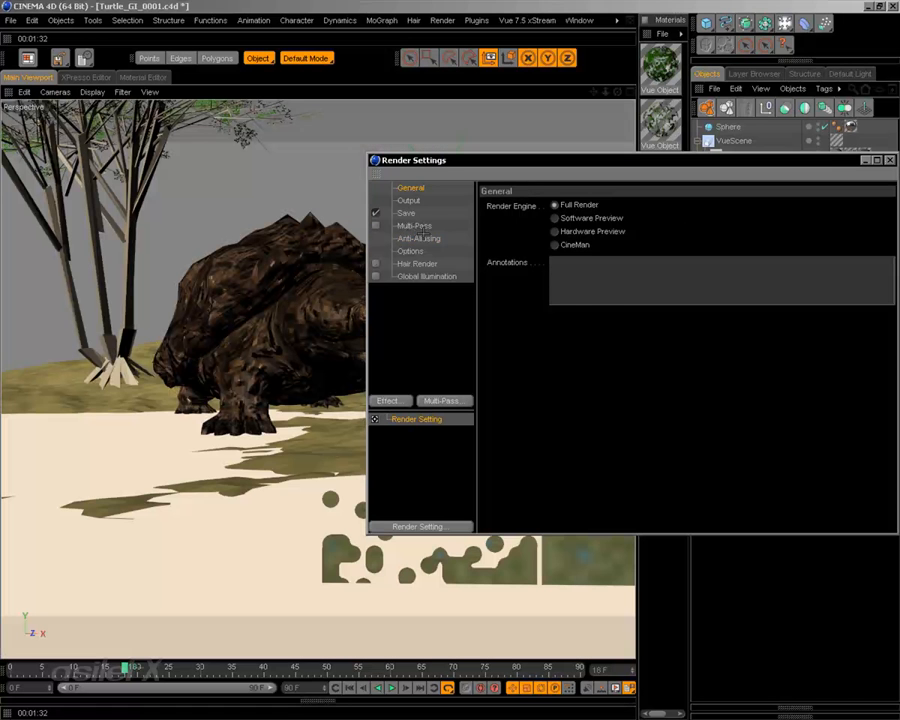
pyautogui.click(419, 238)
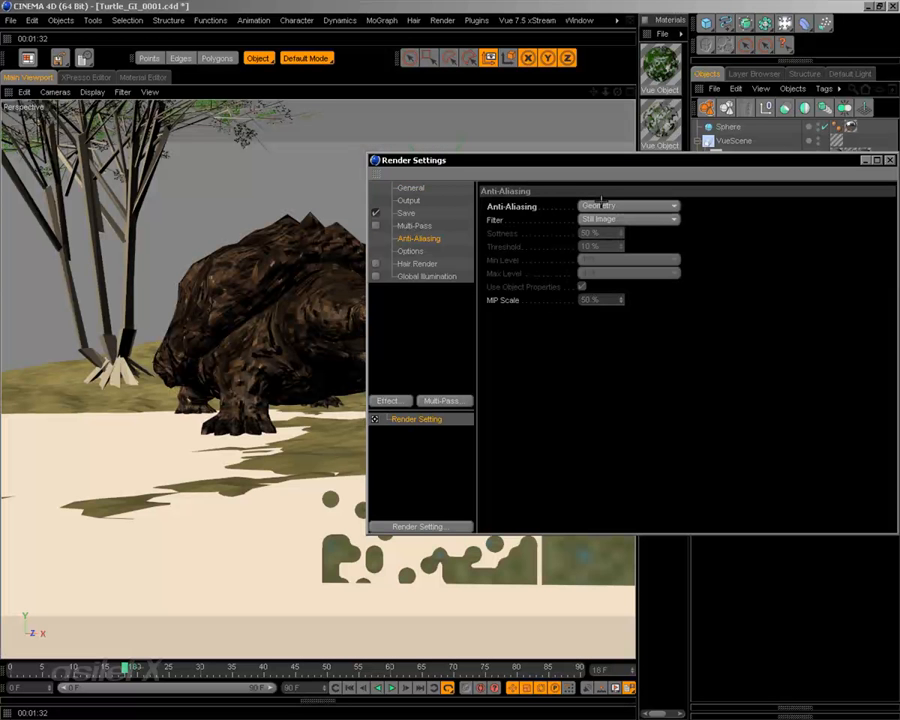
pyautogui.click(890, 160)
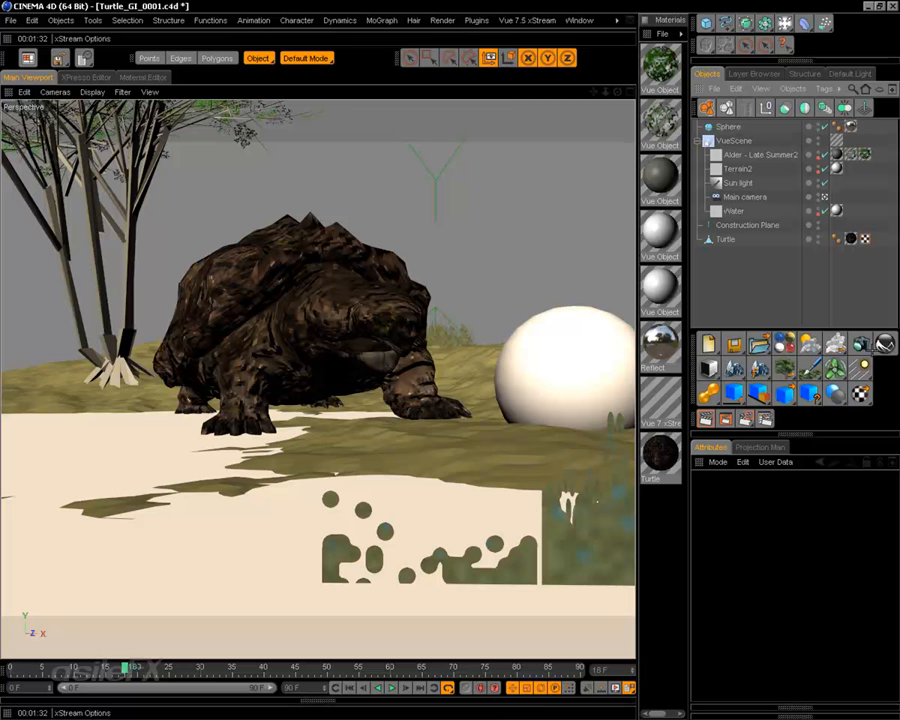
pyautogui.click(884, 343)
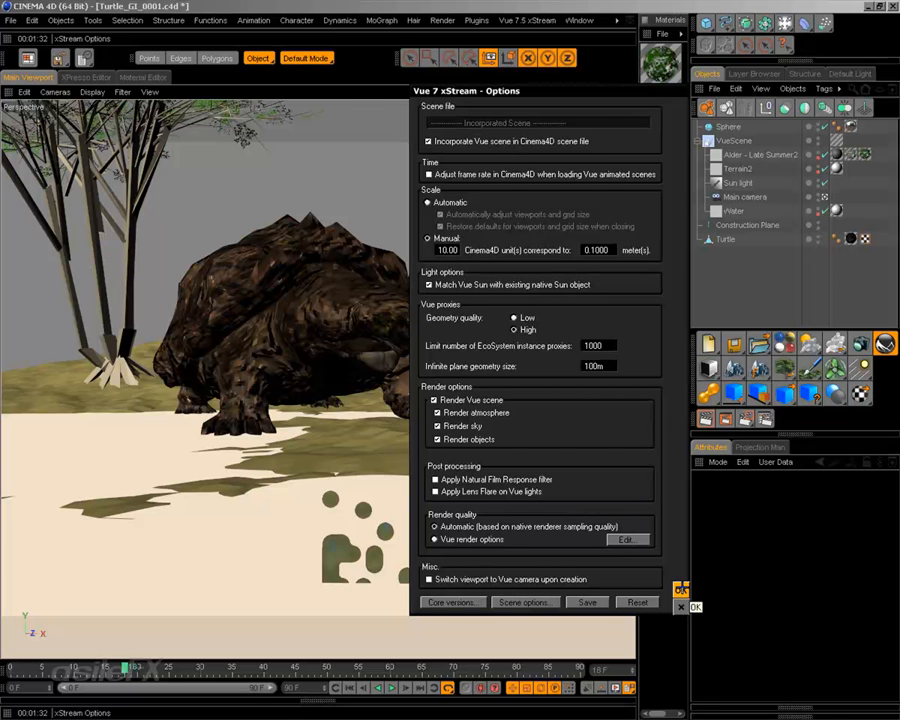
pyautogui.click(681, 590)
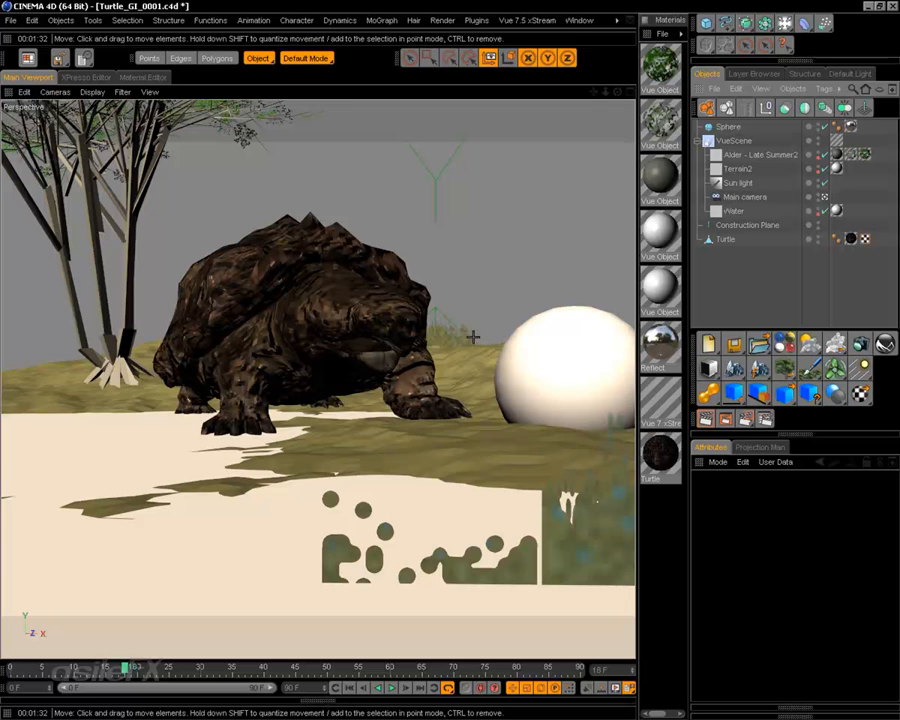
# - Move the sphere to the foreground so that it sits in the water in front of the turtle
pyautogui.click(566, 378)
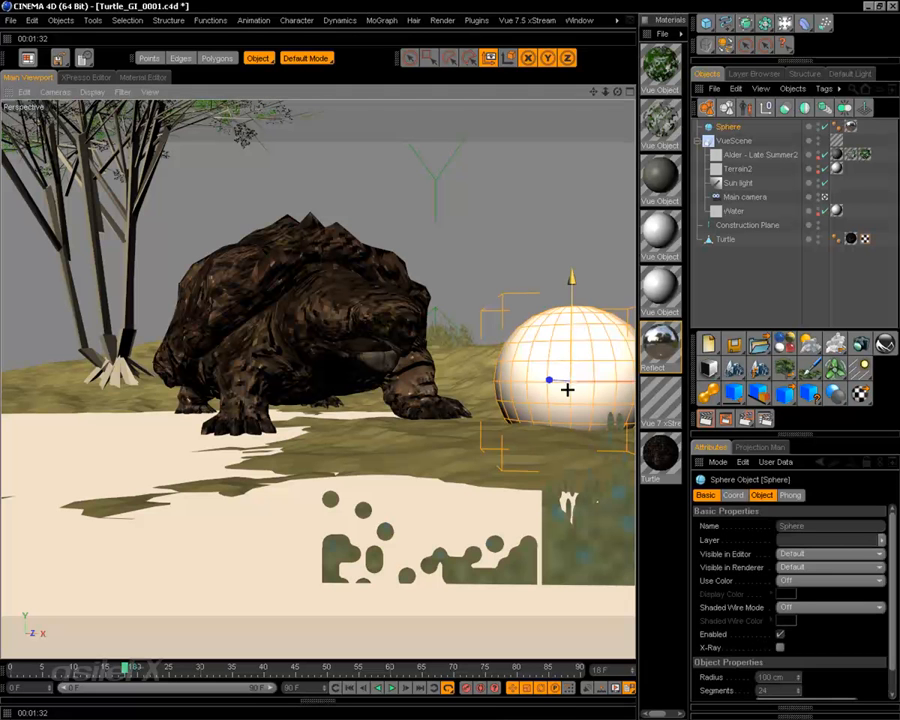
pyautogui.moveTo(570, 380); pyautogui.dragTo(192, 379)
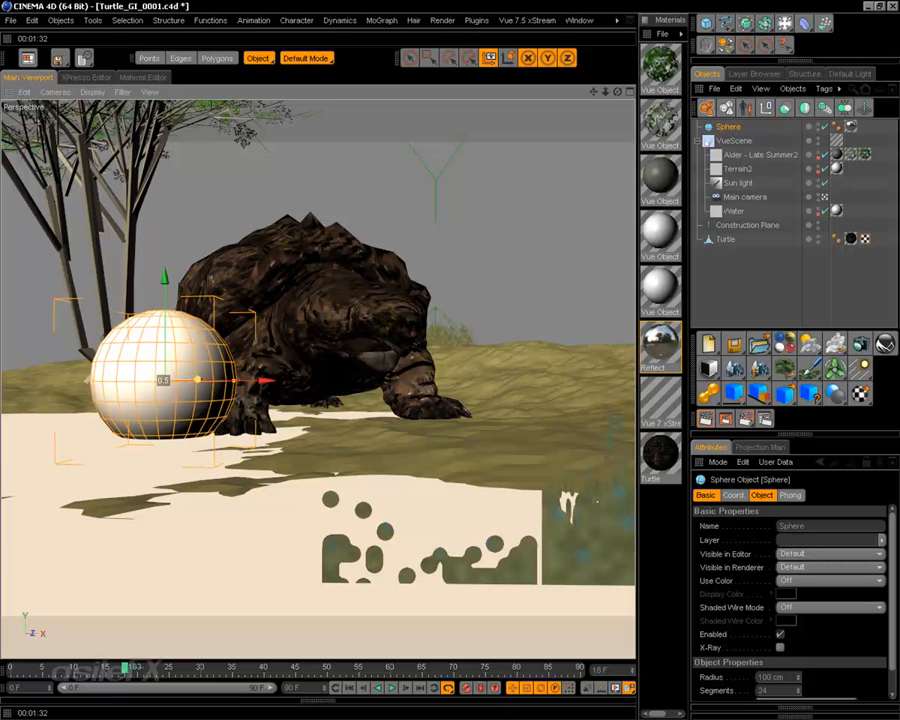
pyautogui.moveTo(192, 376); pyautogui.dragTo(170, 379)
pyautogui.moveTo(226, 379); pyautogui.dragTo(405, 383)
pyautogui.moveTo(327, 382); pyautogui.dragTo(352, 424)
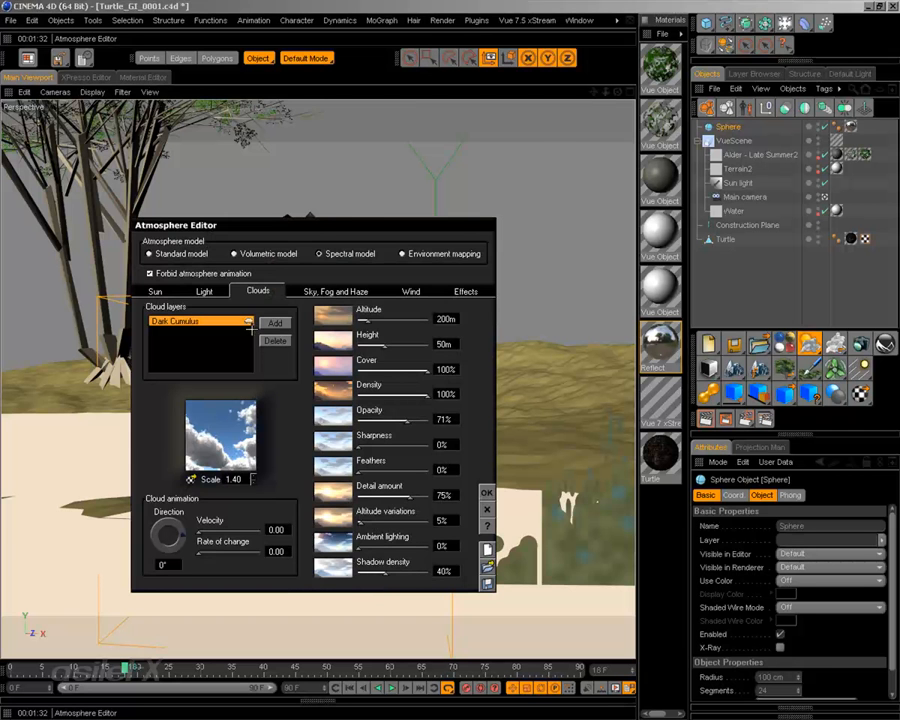
# - Remove the Dark Cumulus cloud layer from the Vue atmosphere and render the view
pyautogui.click(486, 492)
pyautogui.click(706, 416)
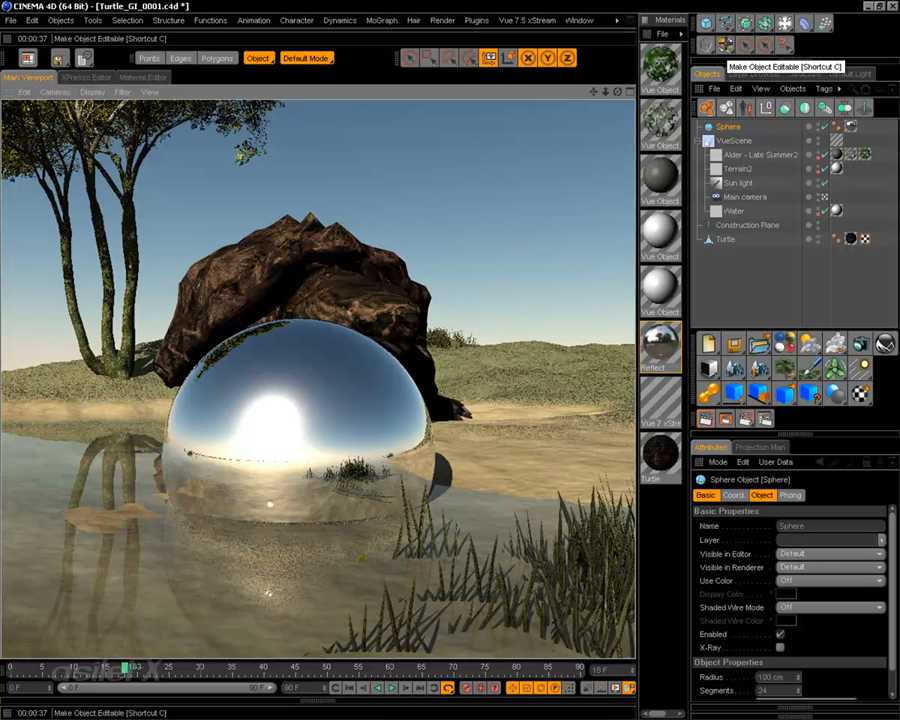
# - Convert the parametric sphere to an editable polygon object and render the view again
pyautogui.click(724, 45)
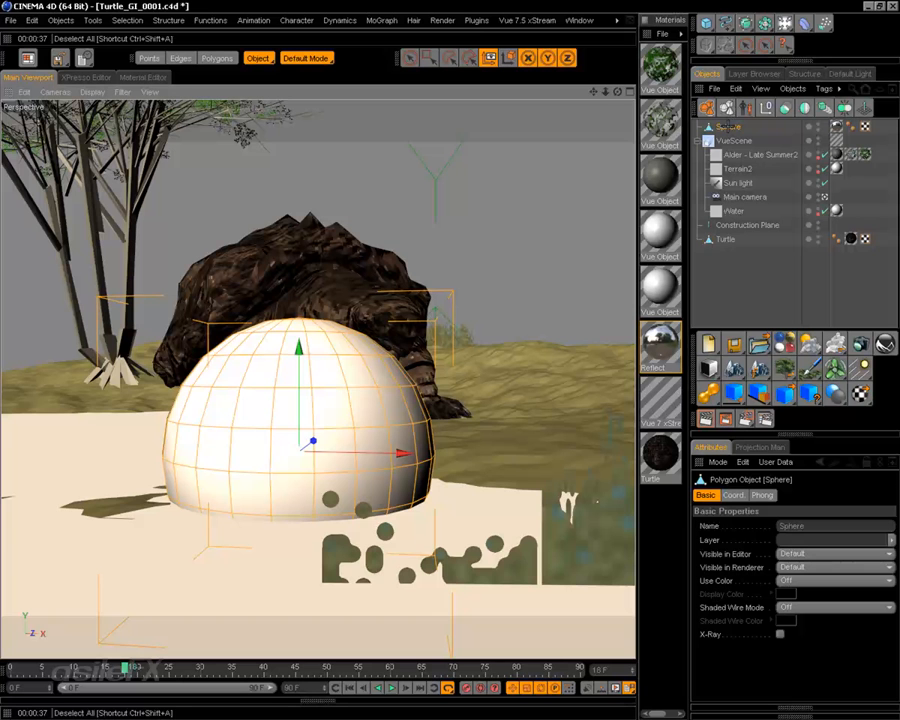
pyautogui.hotkey('ctrl', 'r')
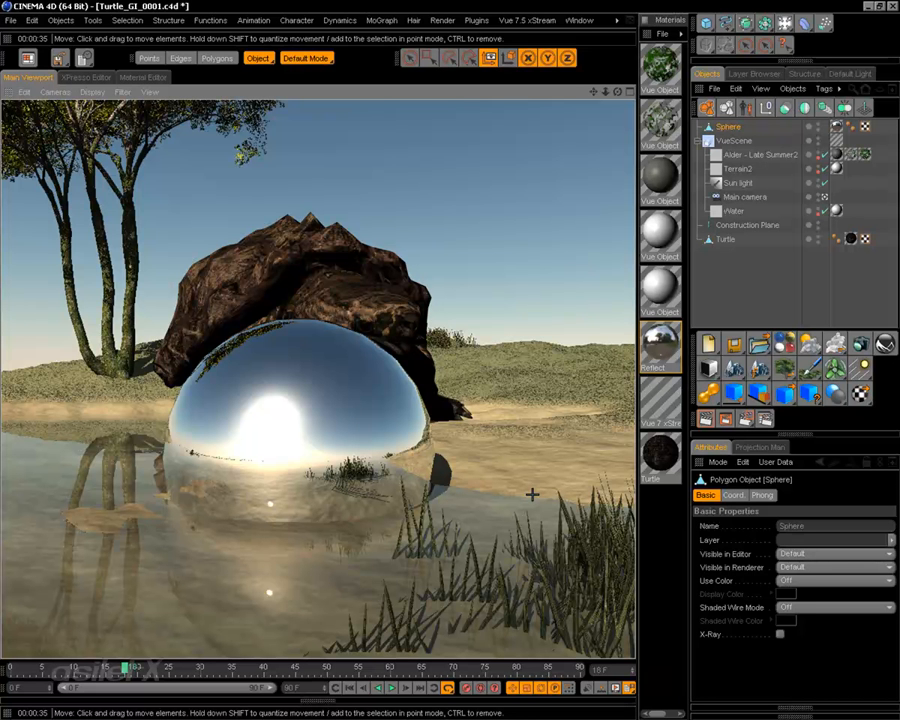
# - Turn off the sphere's visibility in both the editor and the renderer, and deselect it
pyautogui.click(319, 404)
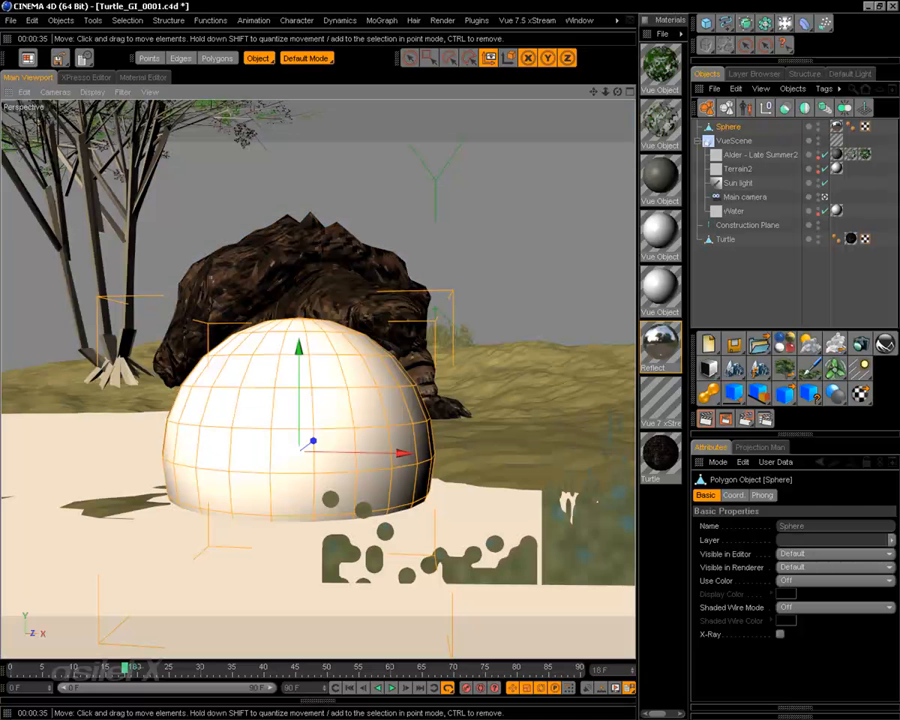
pyautogui.click(820, 152)
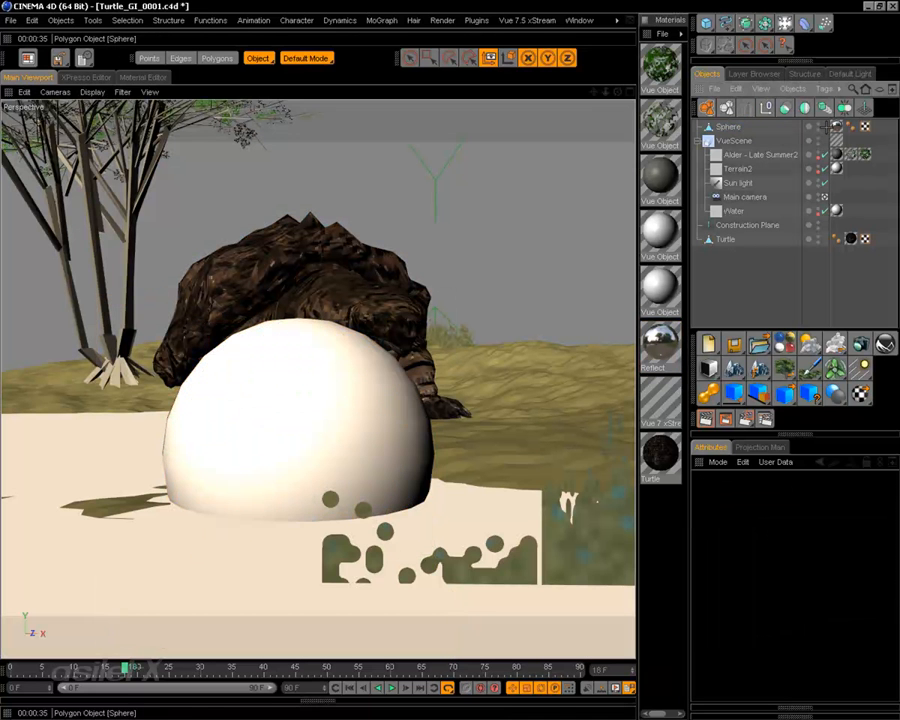
pyautogui.click(728, 126)
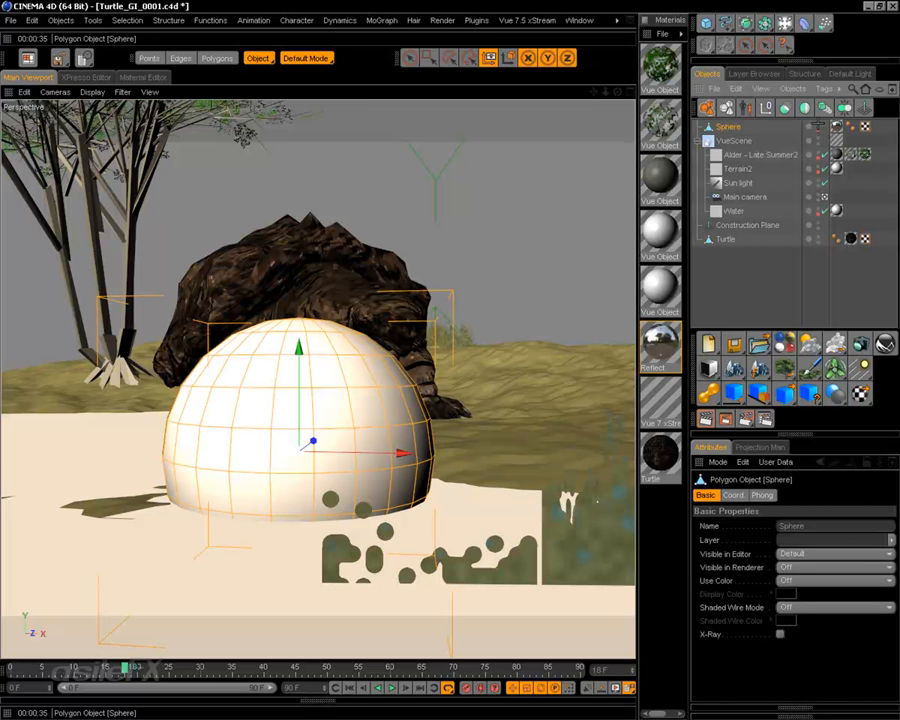
pyautogui.click(818, 124)
pyautogui.click(818, 124)
pyautogui.click(818, 129)
pyautogui.click(818, 129)
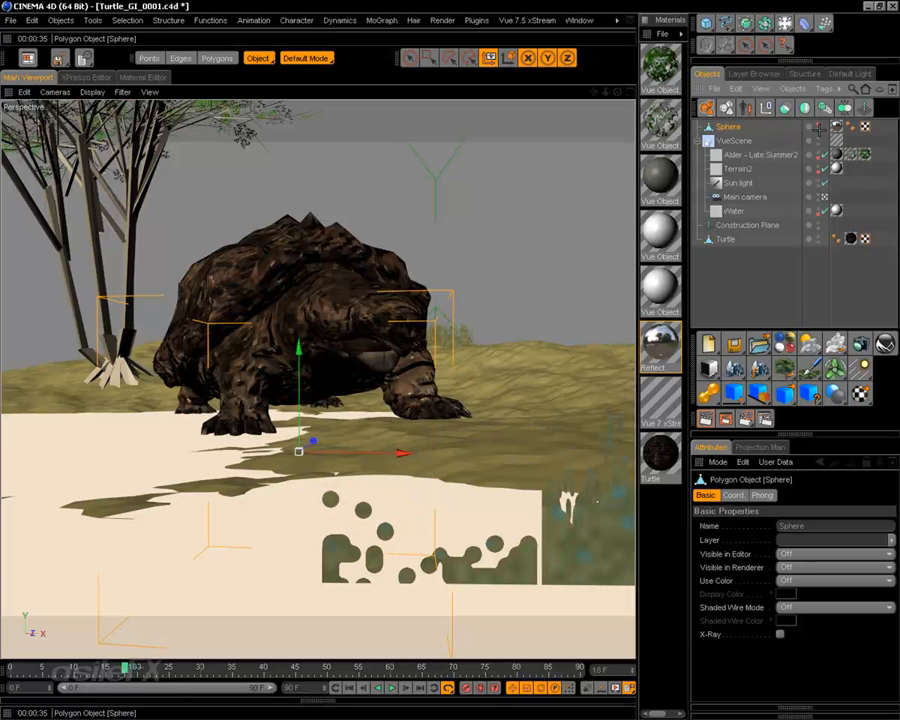
pyautogui.click(793, 286)
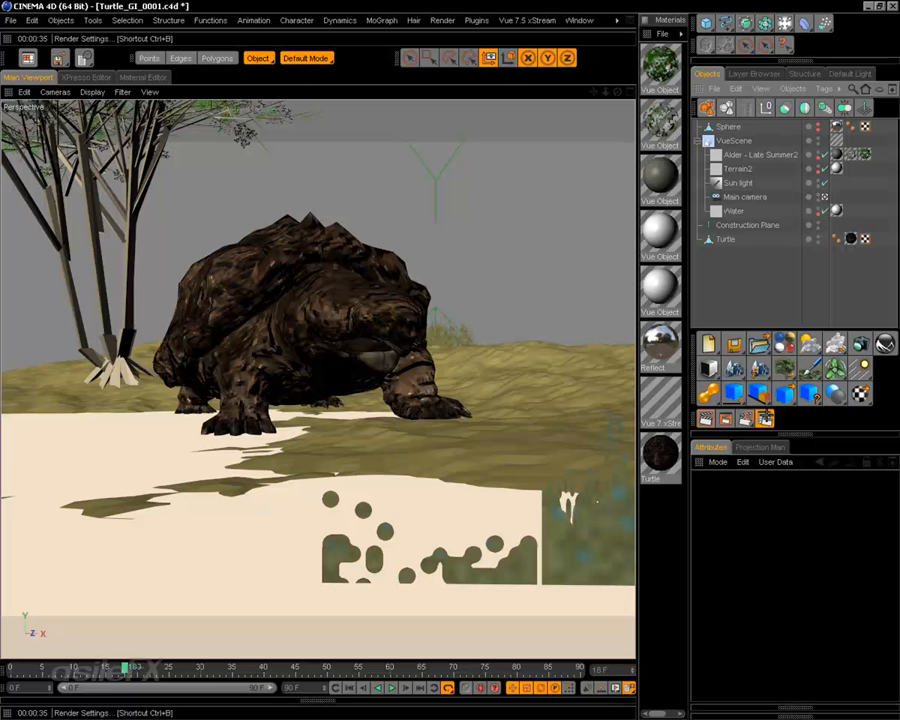
# - Set the render anti-aliasing to Best with a maximum level of 2x2 and render the view
pyautogui.click(59, 58)
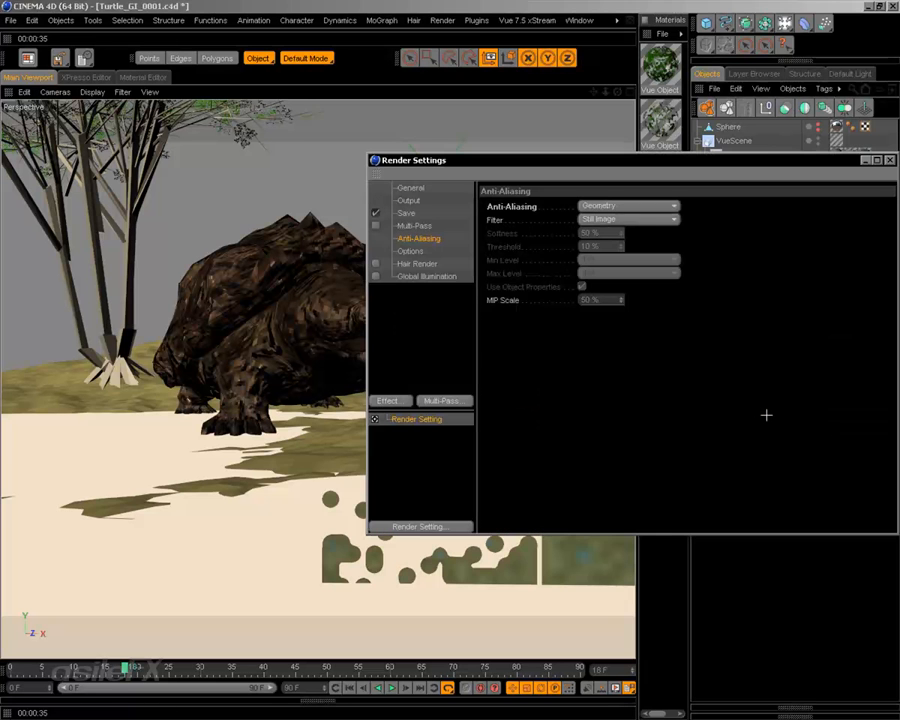
pyautogui.click(605, 205)
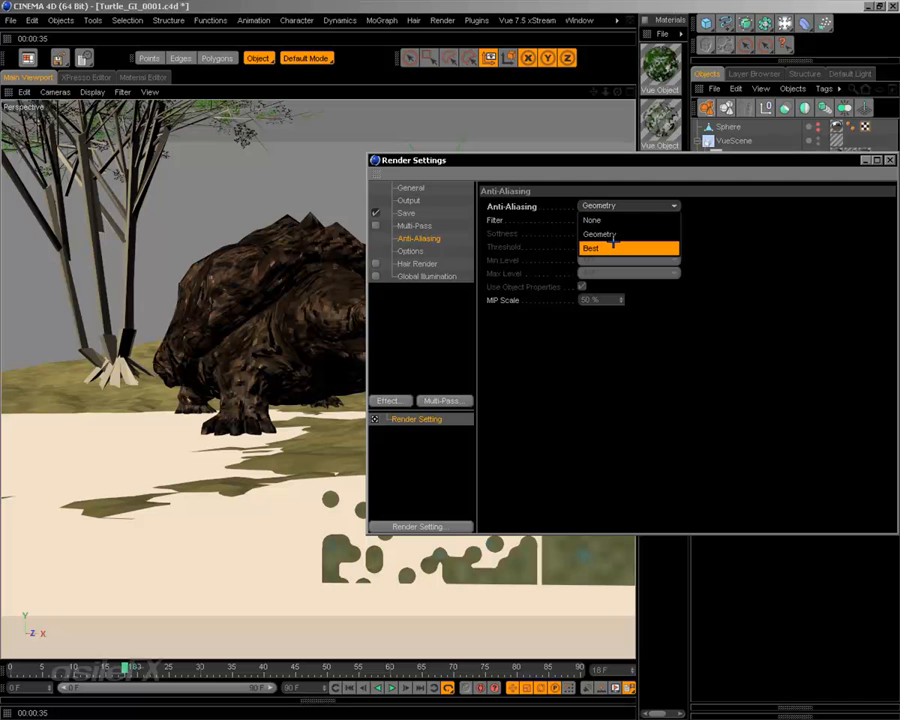
pyautogui.click(613, 247)
pyautogui.click(620, 272)
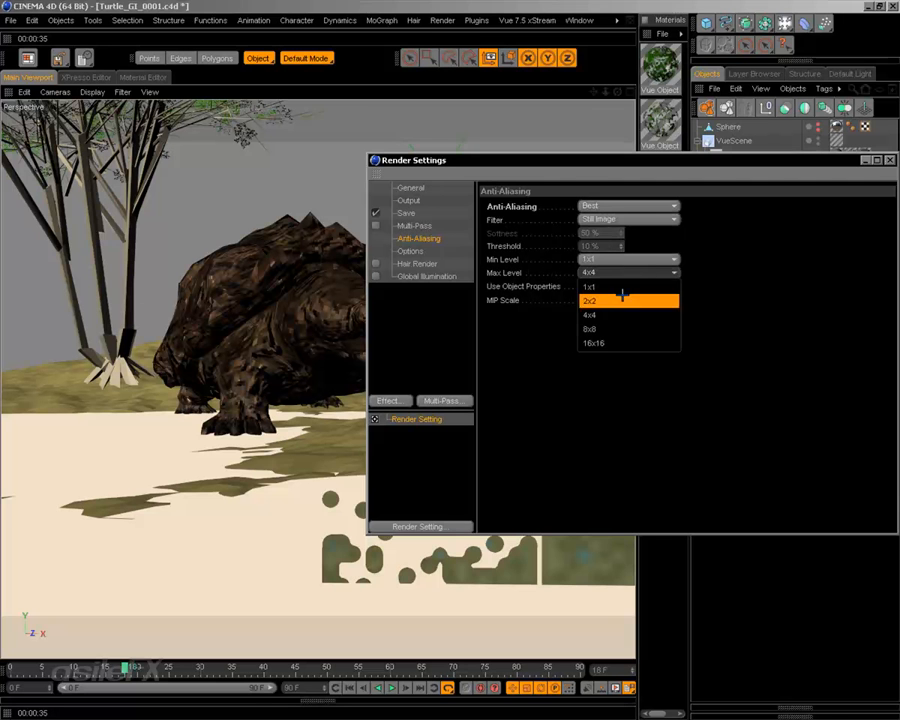
pyautogui.click(622, 298)
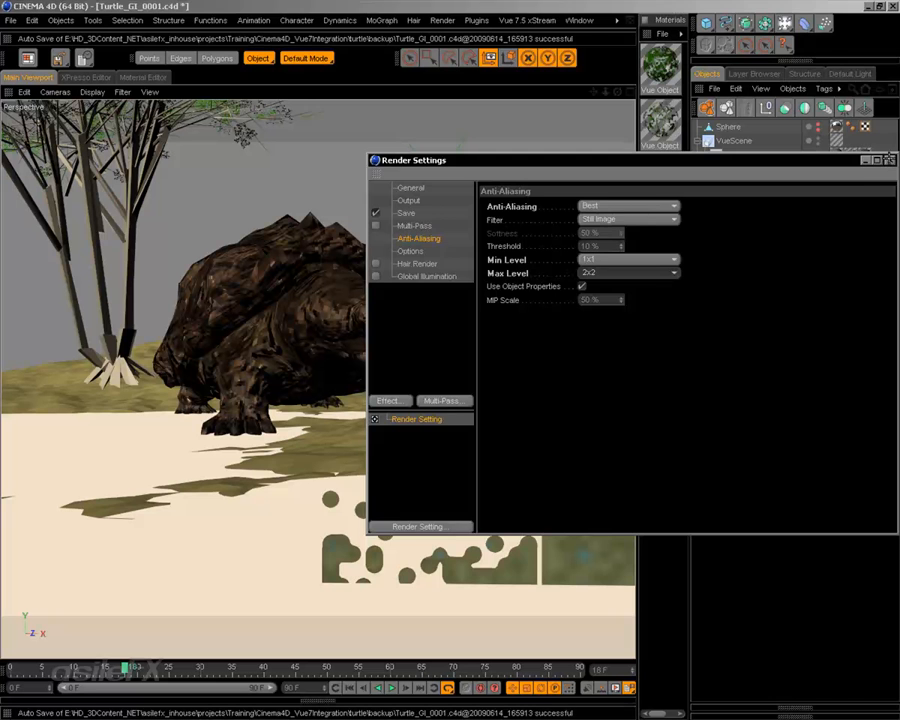
pyautogui.click(889, 160)
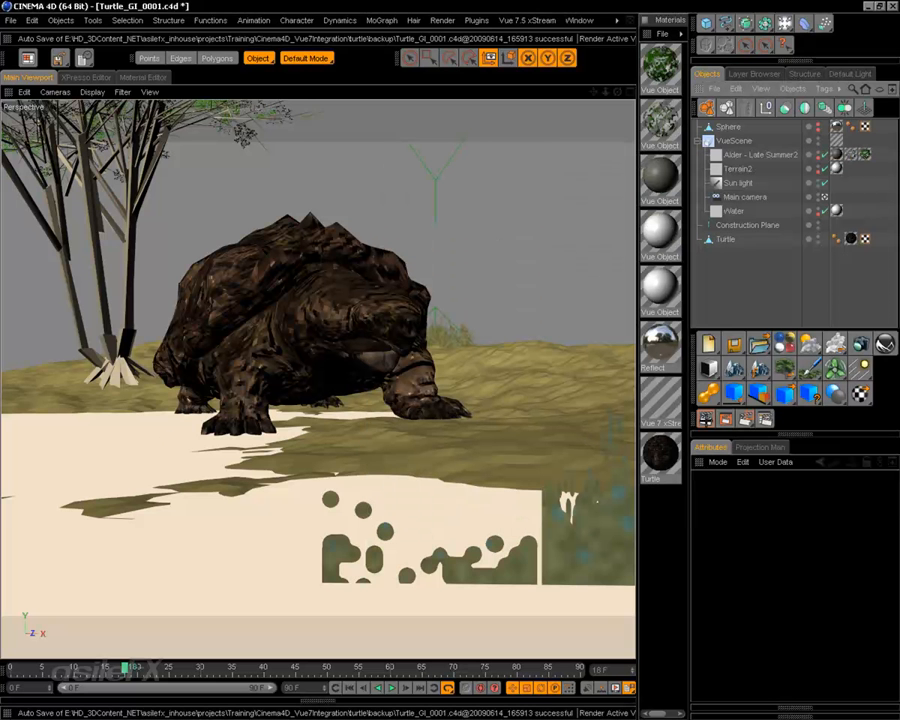
pyautogui.click(705, 418)
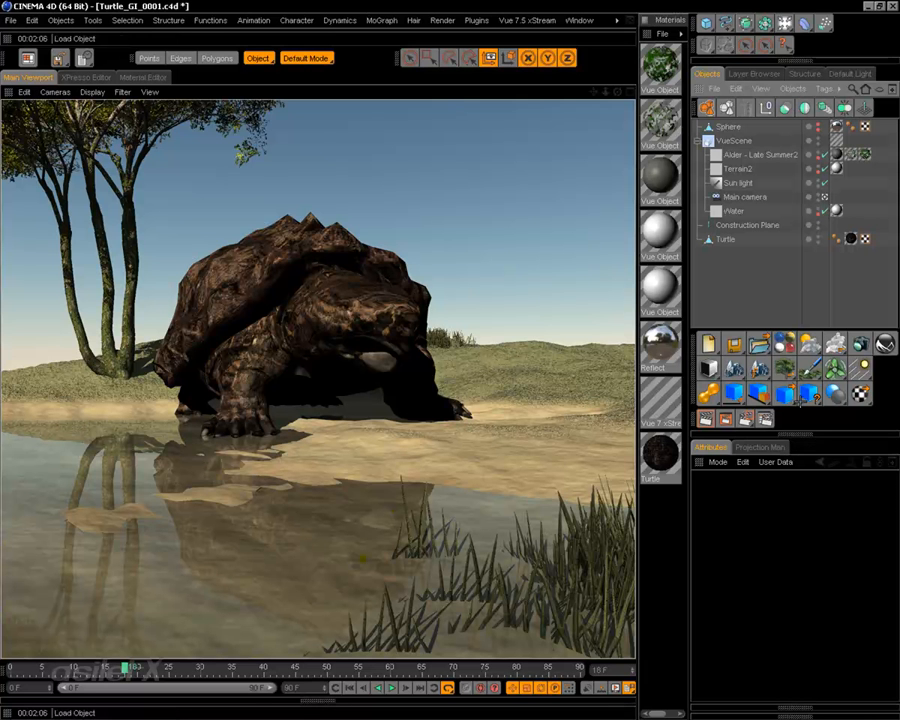
# - Switch the xStream render quality to Vue render options and choose the User settings quality preset
pyautogui.click(884, 343)
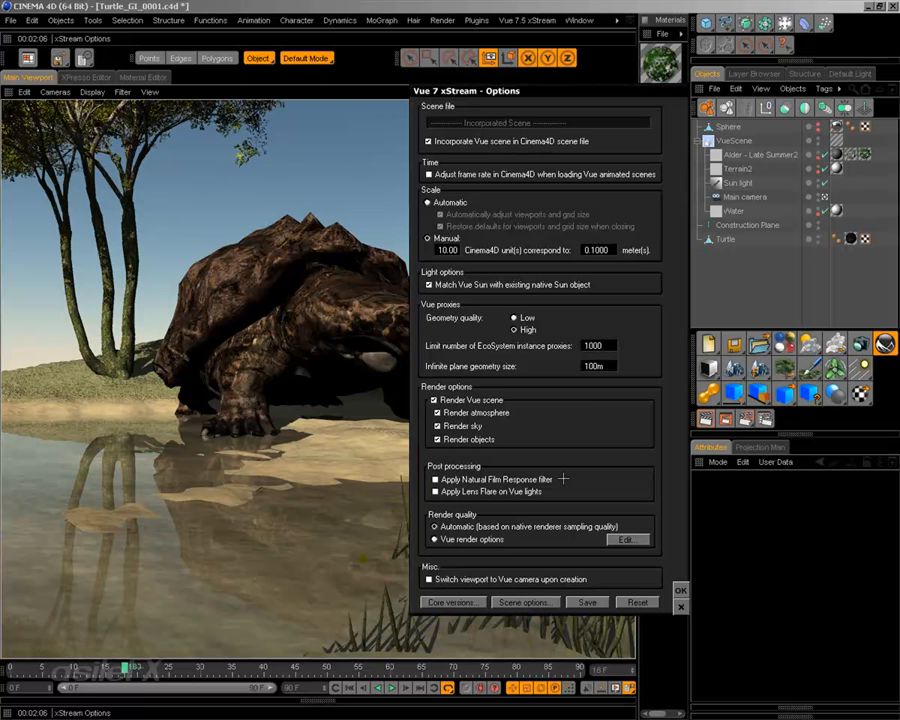
pyautogui.click(537, 526)
pyautogui.click(627, 539)
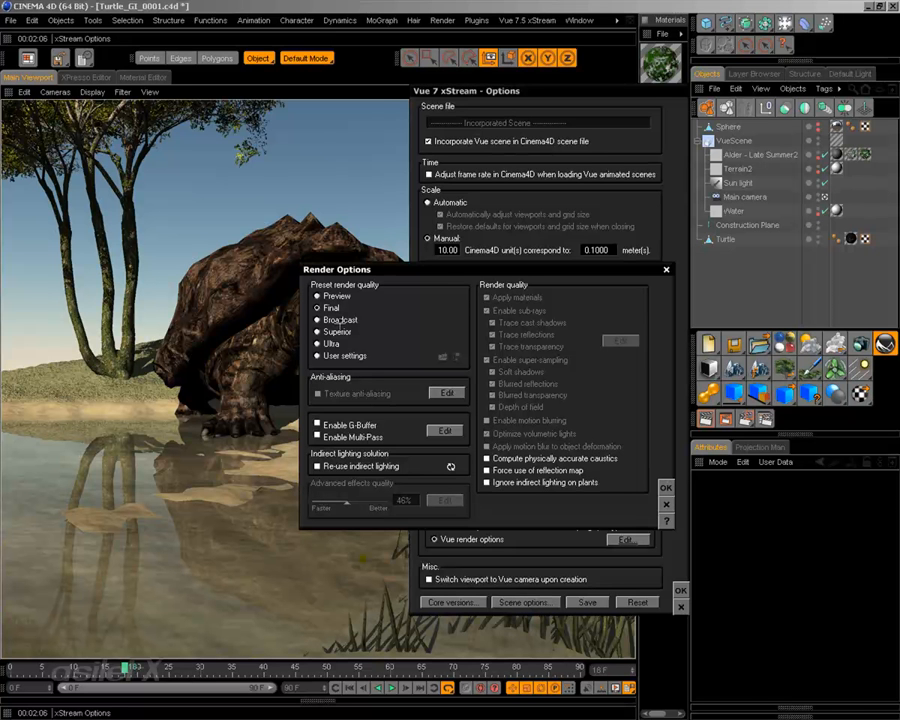
pyautogui.click(340, 320)
pyautogui.click(372, 344)
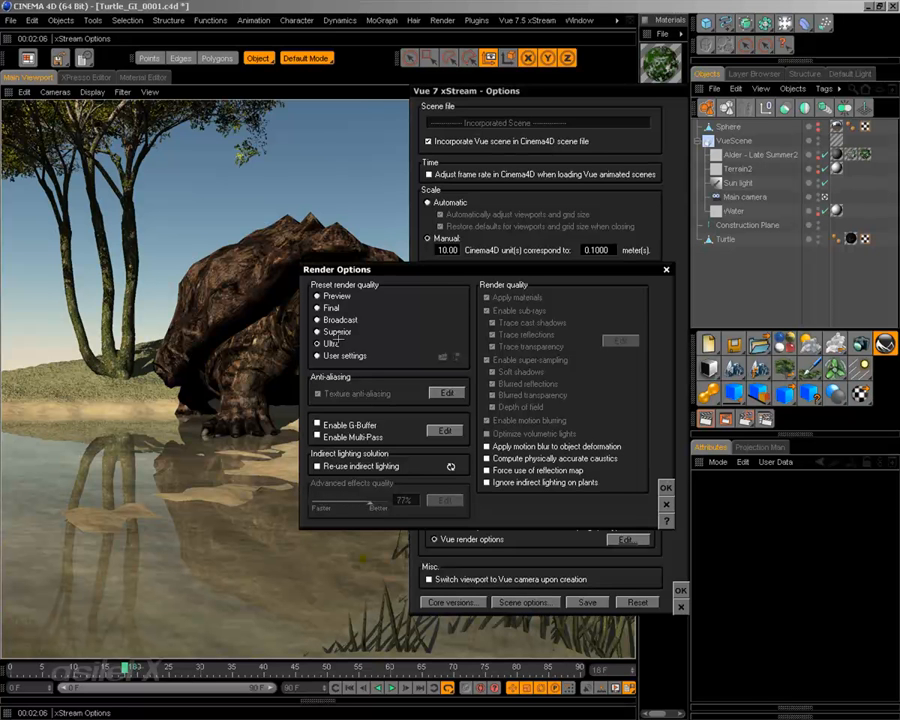
pyautogui.click(368, 356)
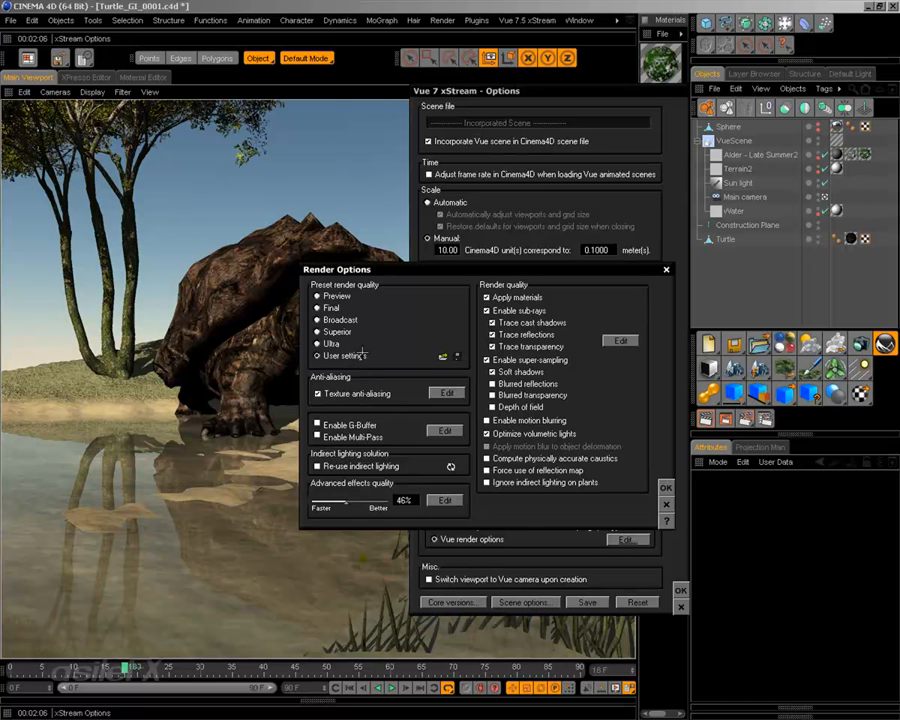
# - Examine the sub-ray trace levels and the texture anti-aliasing options of the Vue renderer
pyautogui.click(620, 340)
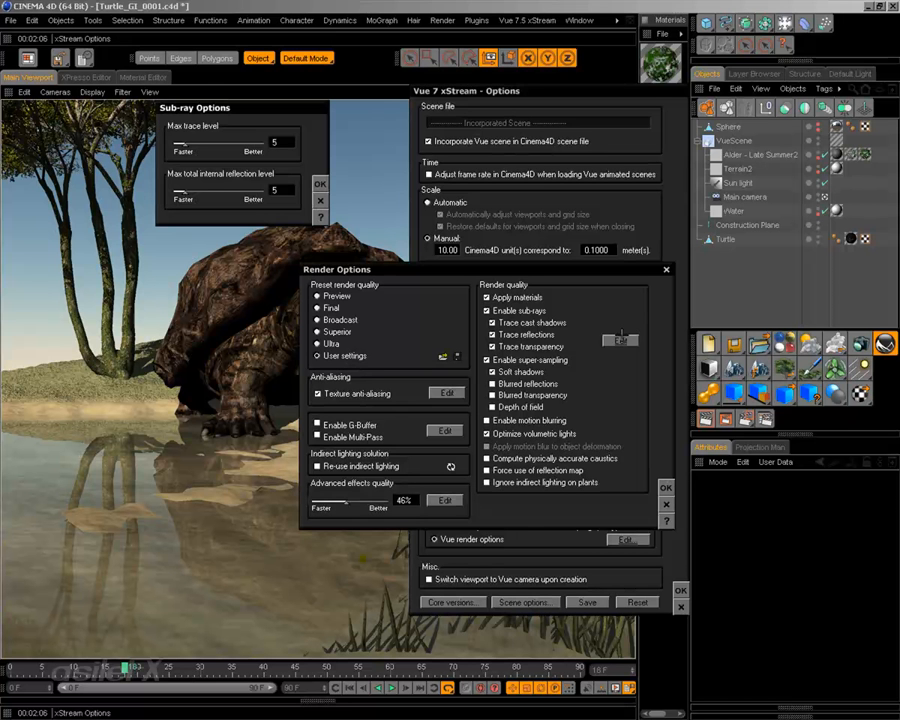
pyautogui.moveTo(226, 108); pyautogui.dragTo(372, 279)
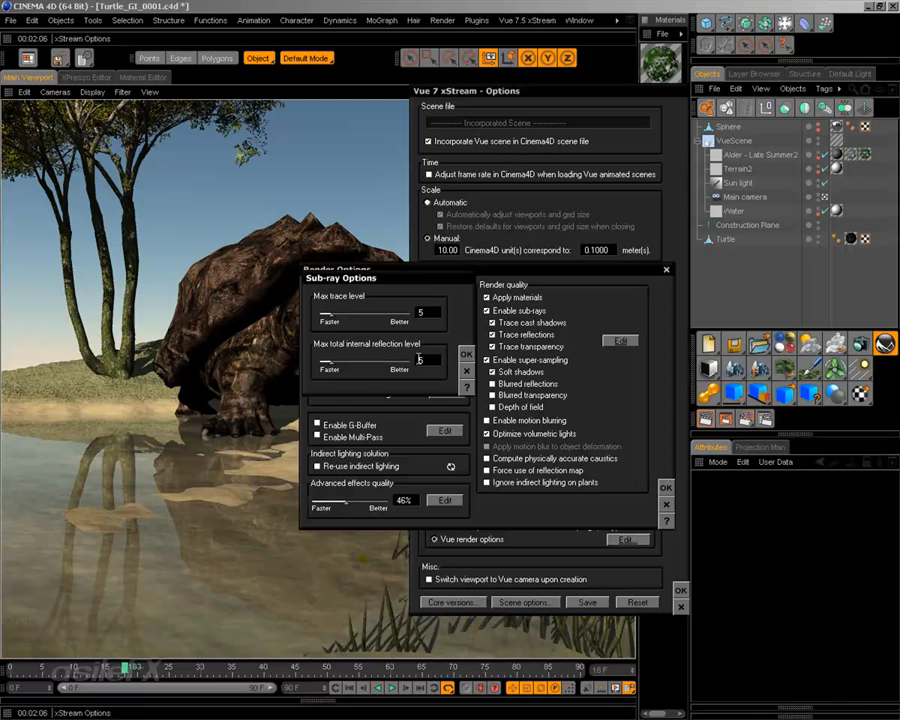
pyautogui.click(464, 354)
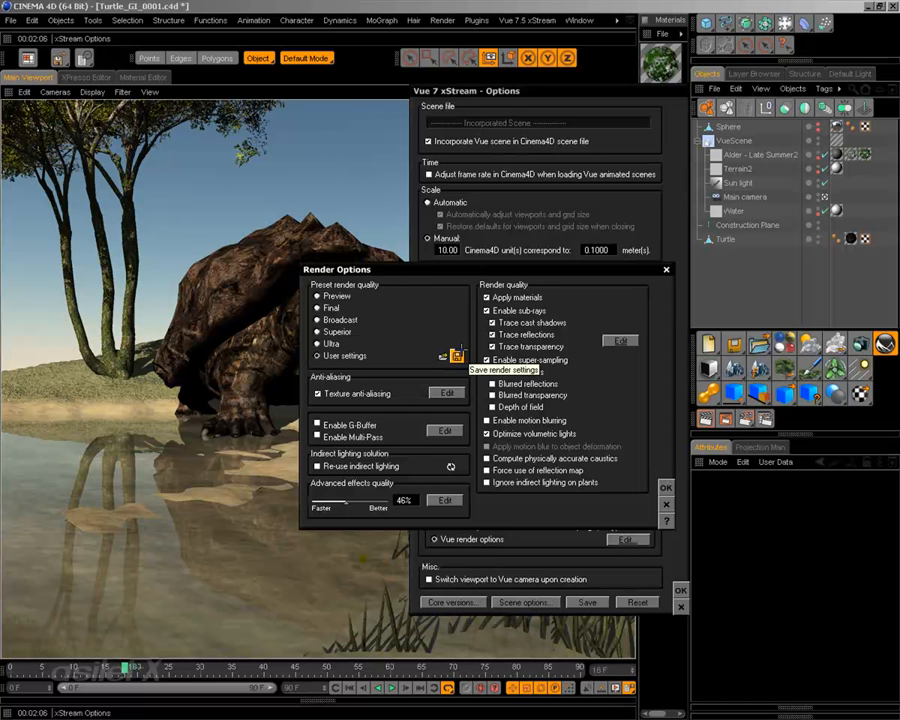
pyautogui.click(446, 393)
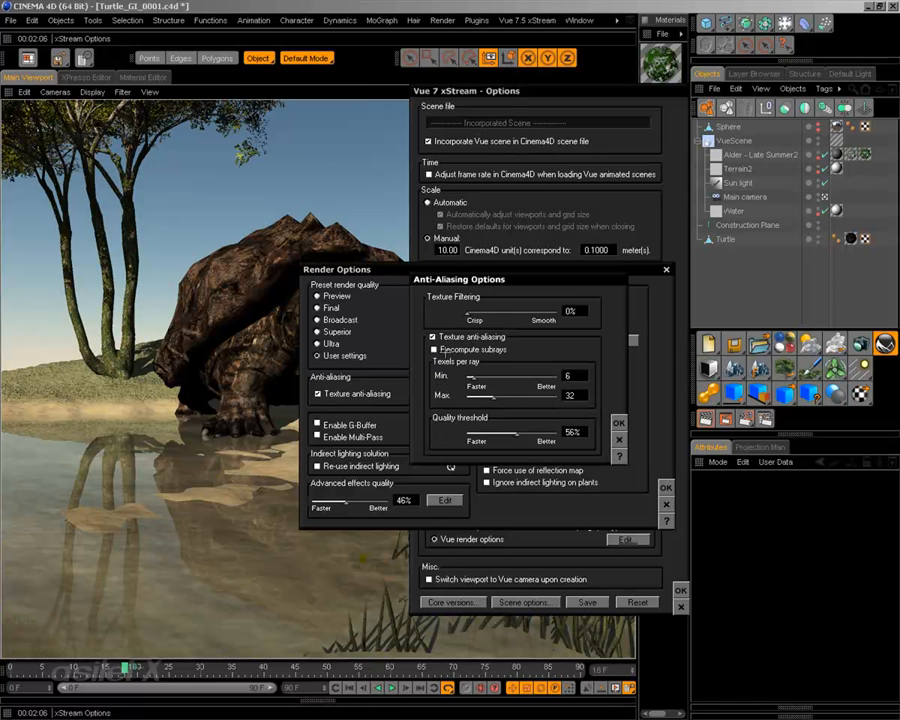
pyautogui.moveTo(470, 312)
pyautogui.mouseDown()
pyautogui.moveTo(489, 313)
pyautogui.moveTo(460, 323)
pyautogui.mouseUp()
pyautogui.click(618, 422)
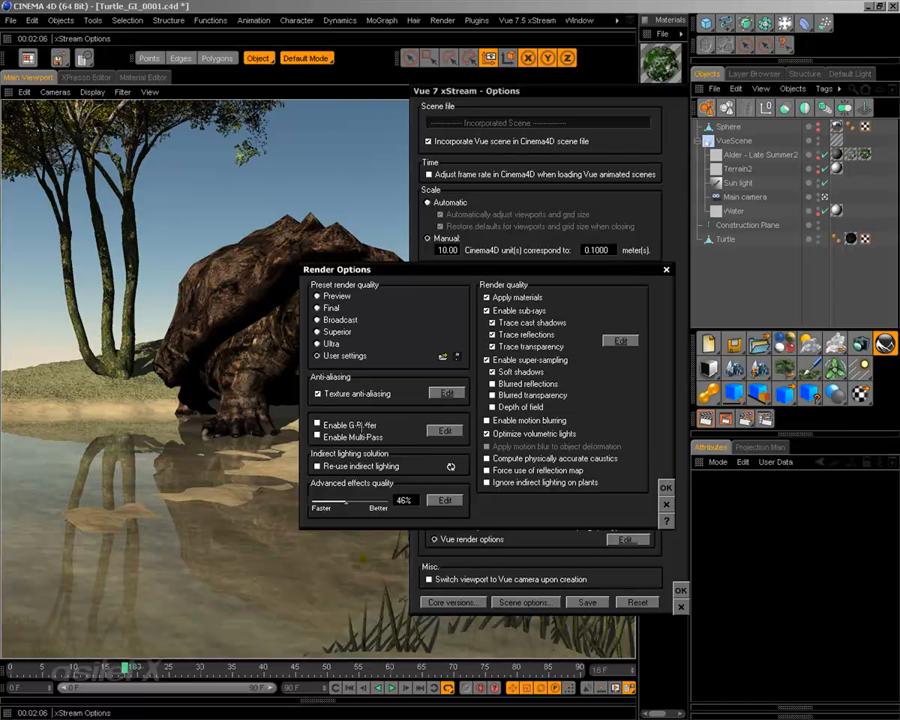
# - Try generating a G-Buffer saved to disk, check the file formats offered for it, and turn the G-Buffer off again
pyautogui.click(446, 430)
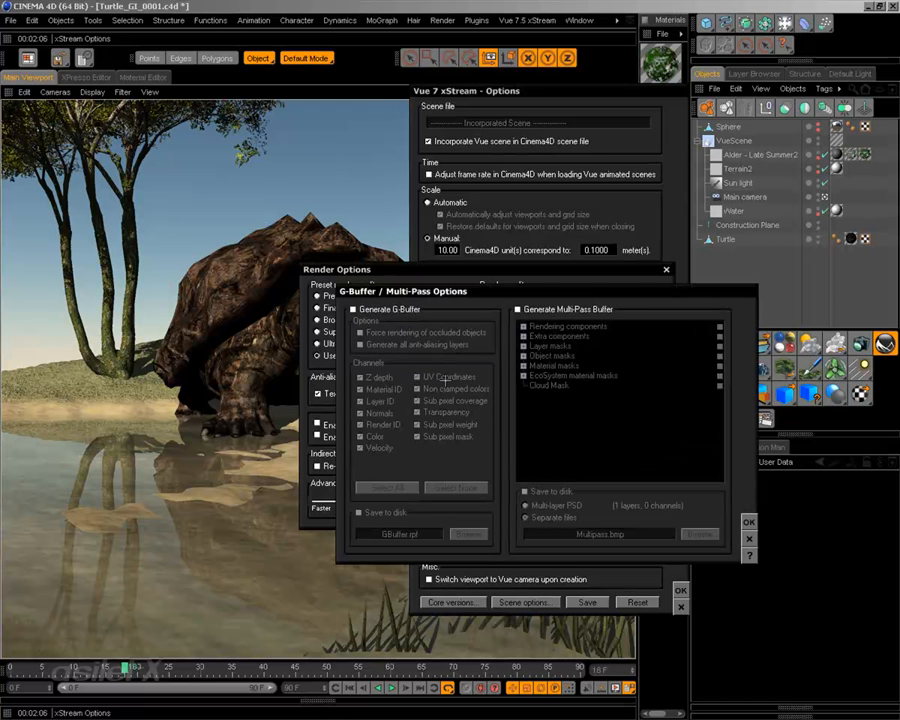
pyautogui.click(353, 309)
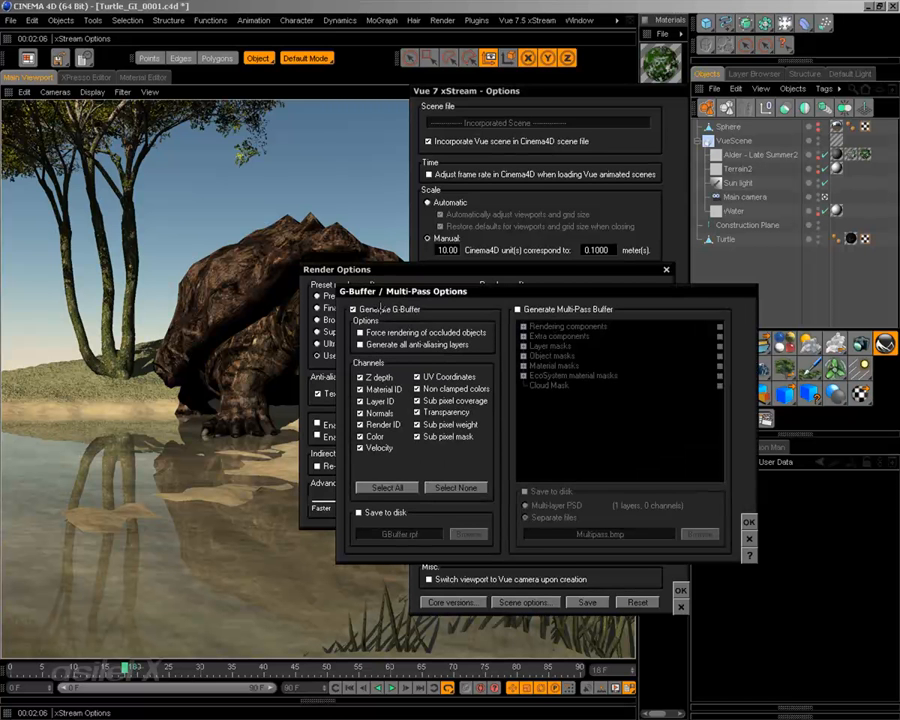
pyautogui.click(358, 512)
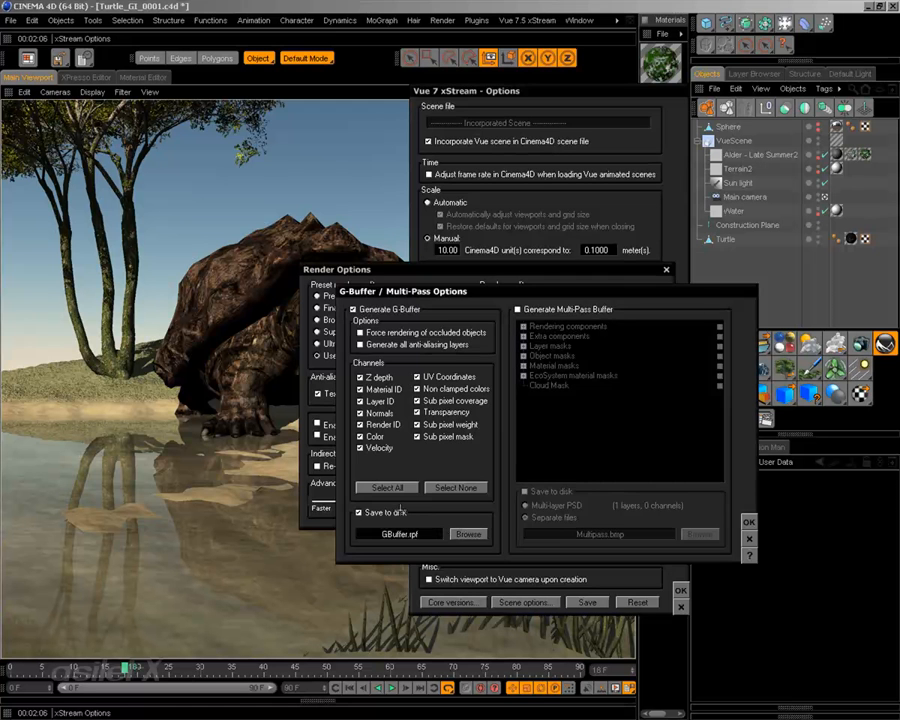
pyautogui.click(467, 534)
pyautogui.click(569, 537)
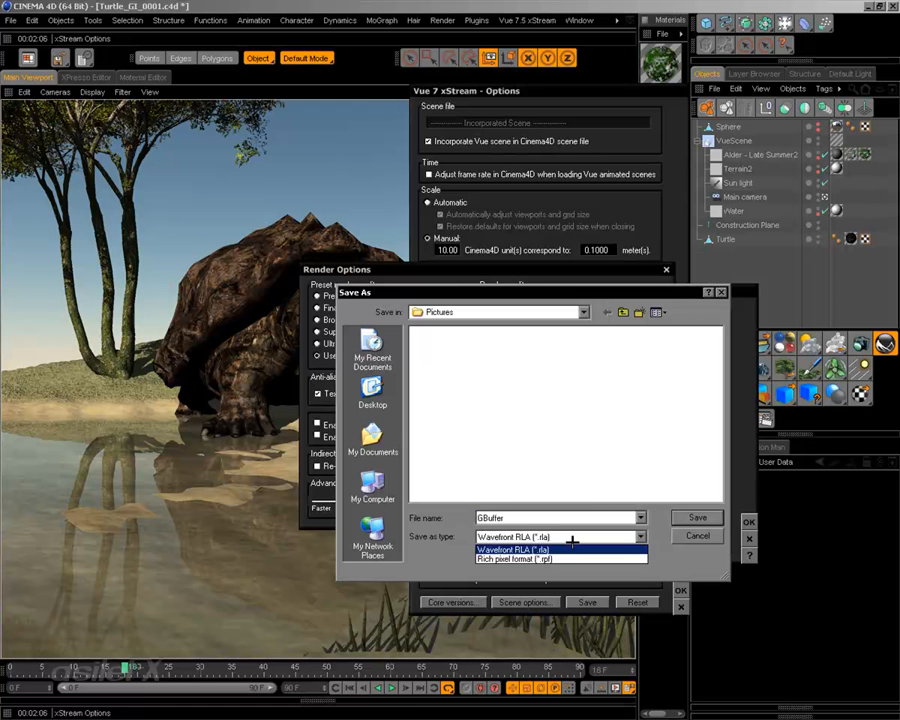
pyautogui.click(580, 560)
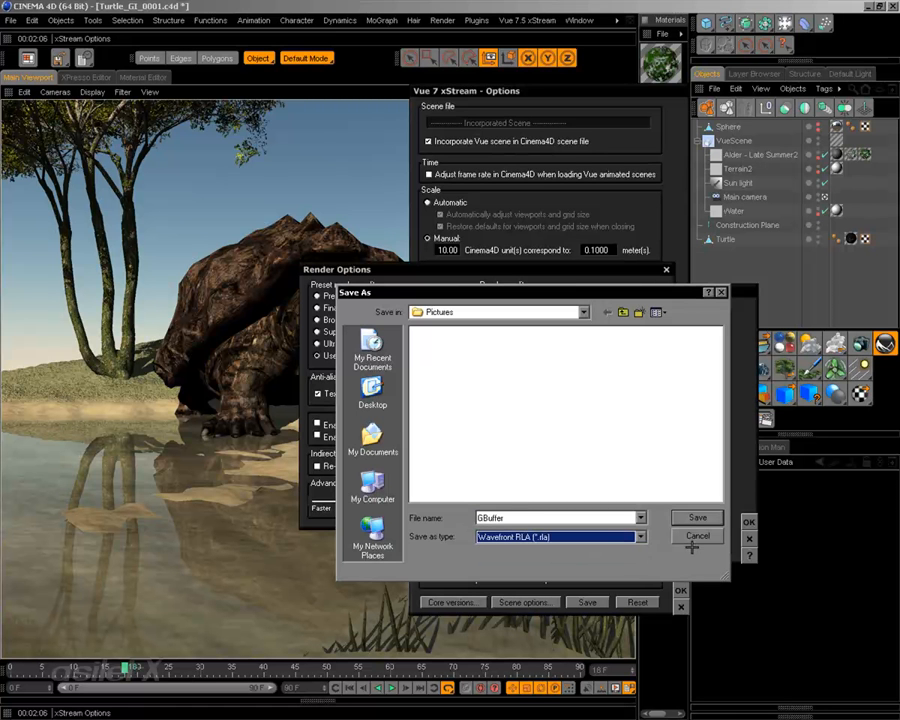
pyautogui.click(694, 535)
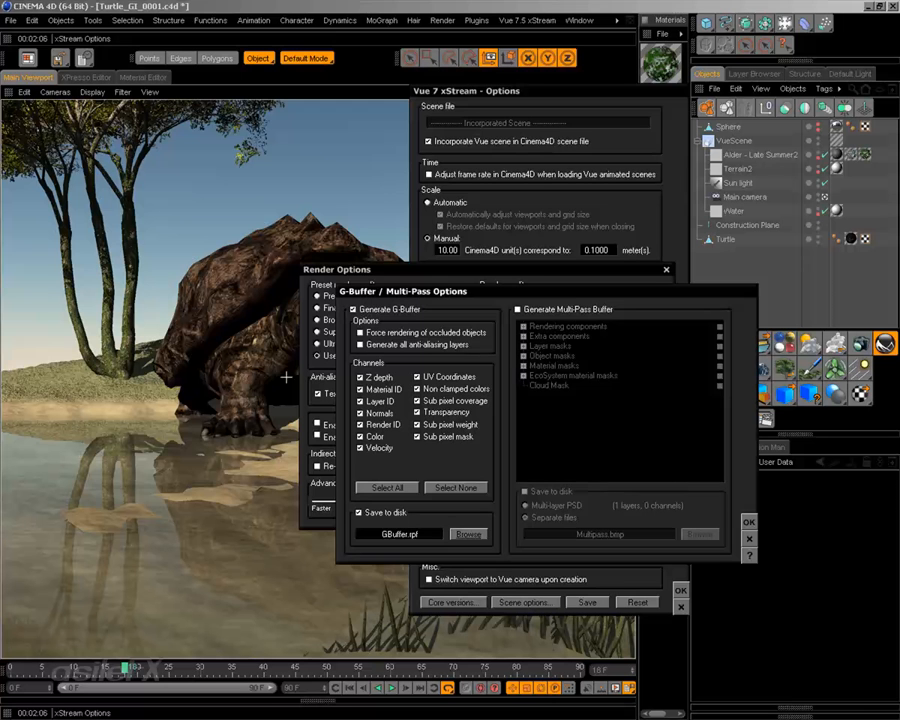
pyautogui.click(352, 309)
# - Try the Multi-Pass Buffer, look through its rendering components, turn it off and discard the G-Buffer / Multi-Pass options
pyautogui.click(556, 307)
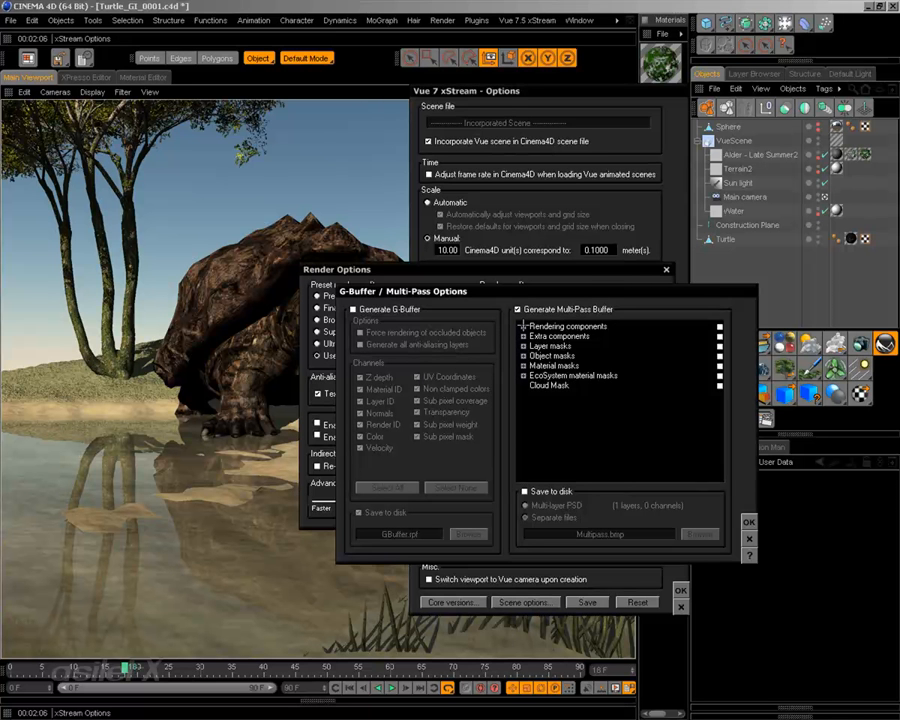
pyautogui.click(522, 326)
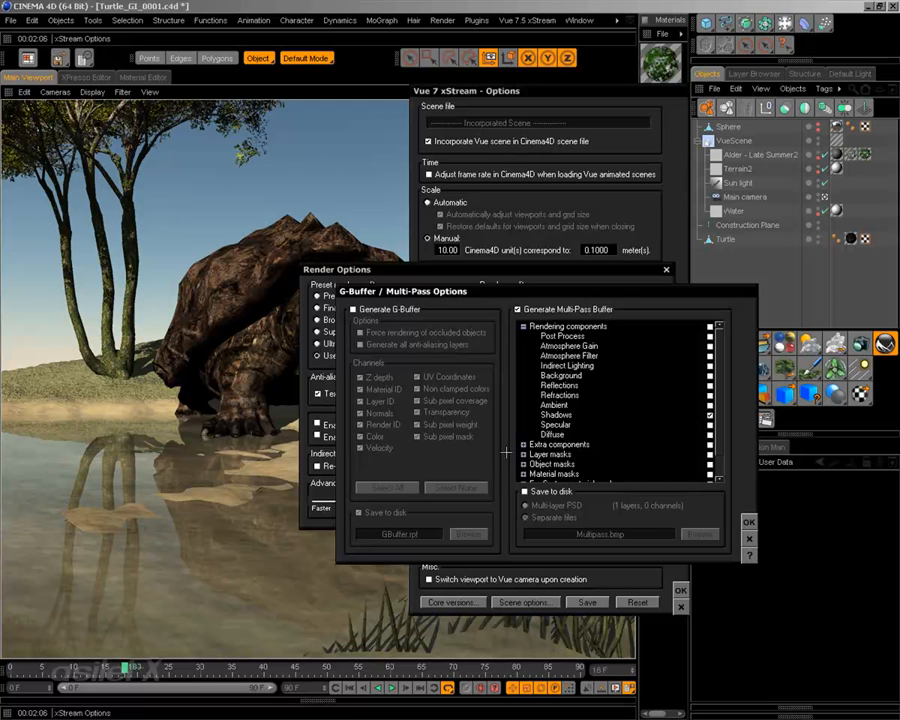
pyautogui.click(522, 326)
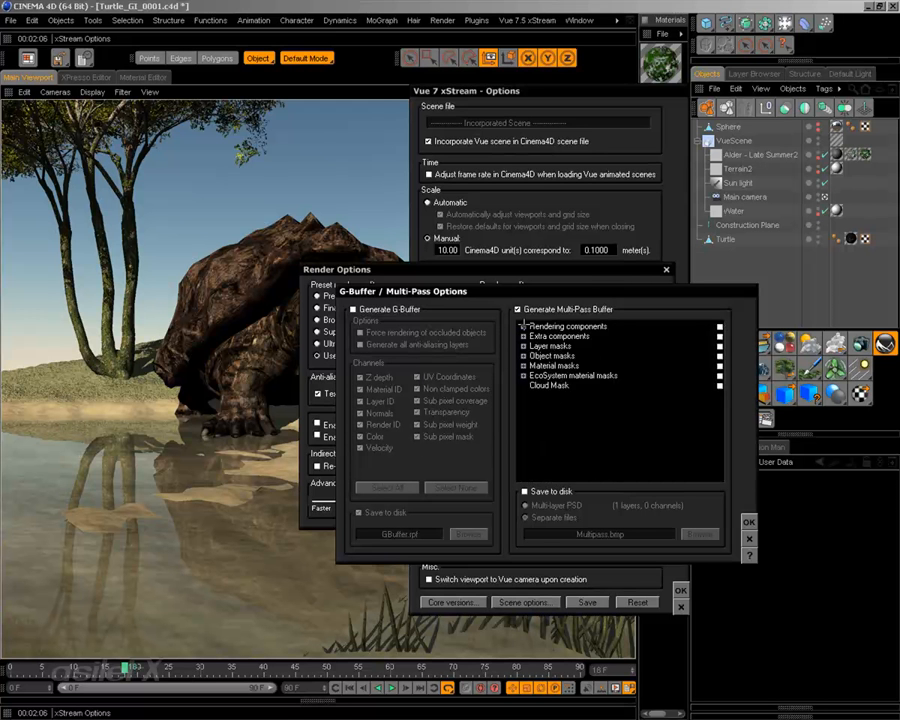
pyautogui.click(518, 309)
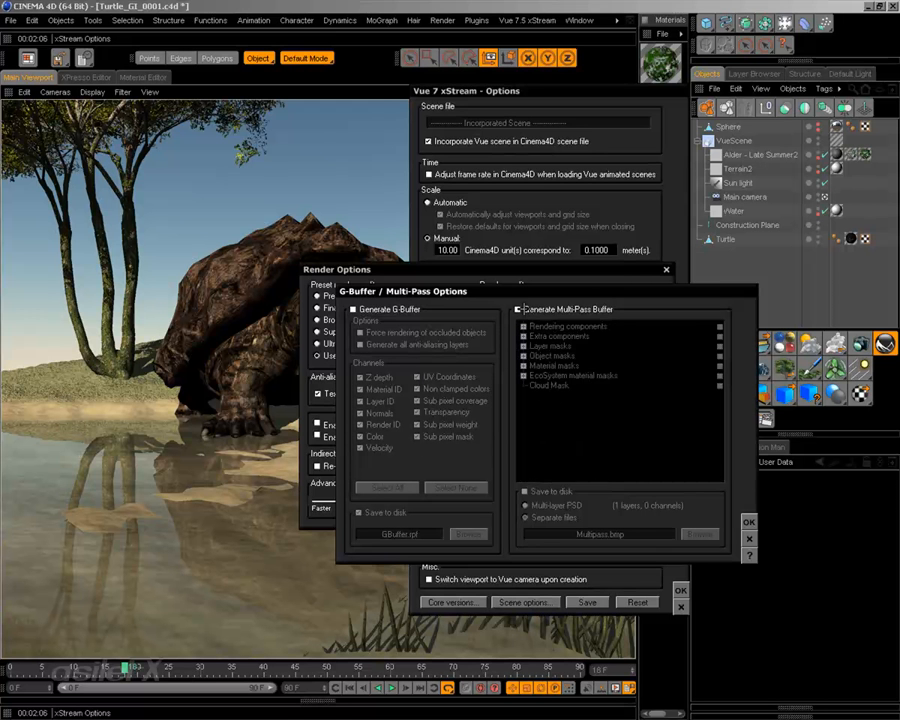
pyautogui.click(748, 538)
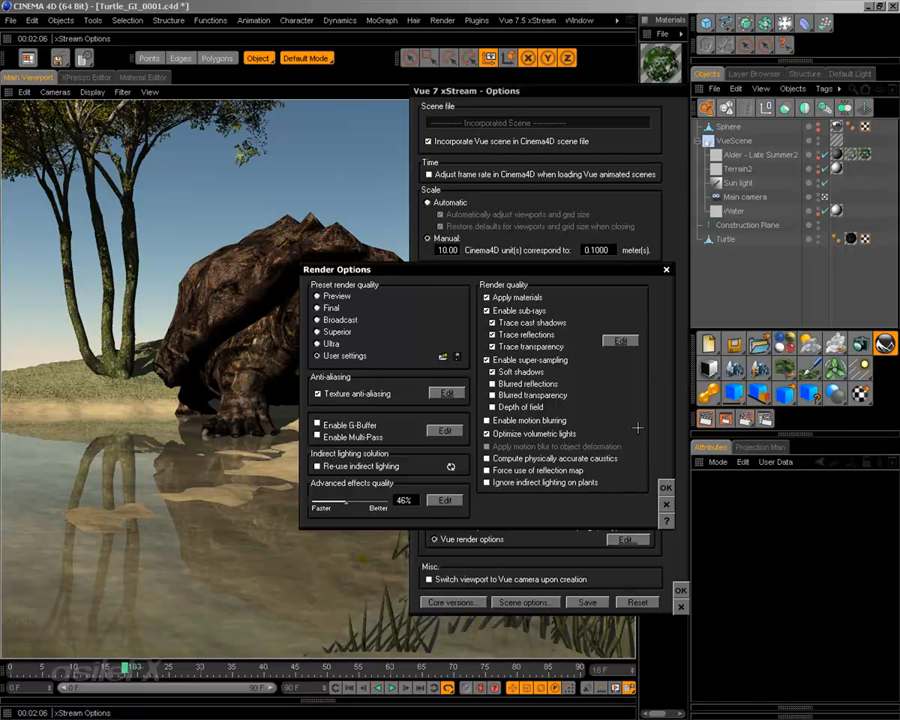
# - Close the Vue render options, set the xStream render quality to Automatic, and accept the xStream options
pyautogui.click(664, 268)
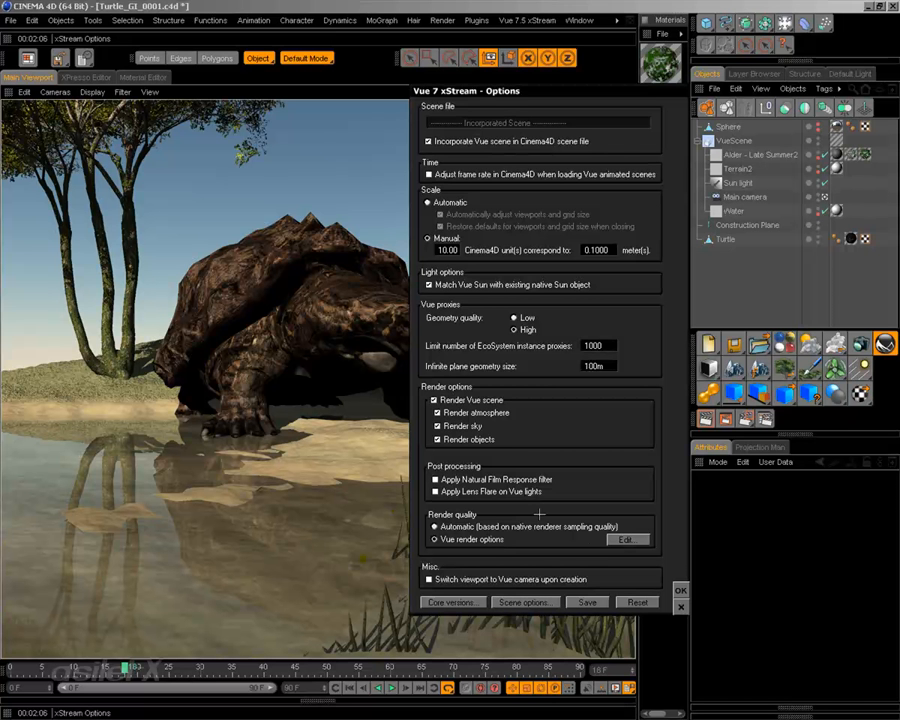
pyautogui.click(519, 529)
pyautogui.click(680, 590)
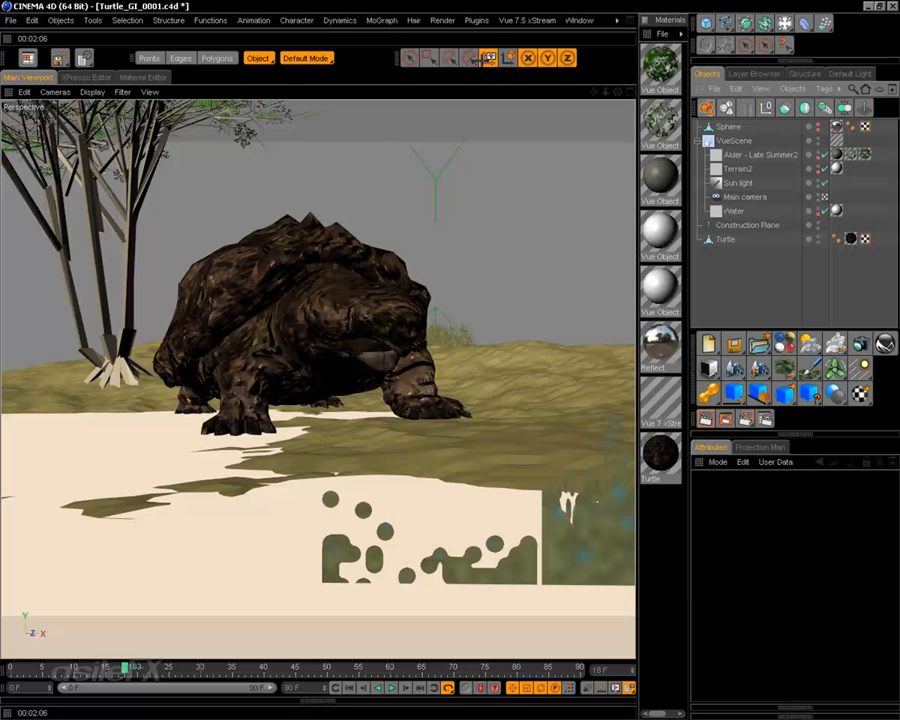
# - Set the render anti-aliasing to None and render the view
pyautogui.click(773, 420)
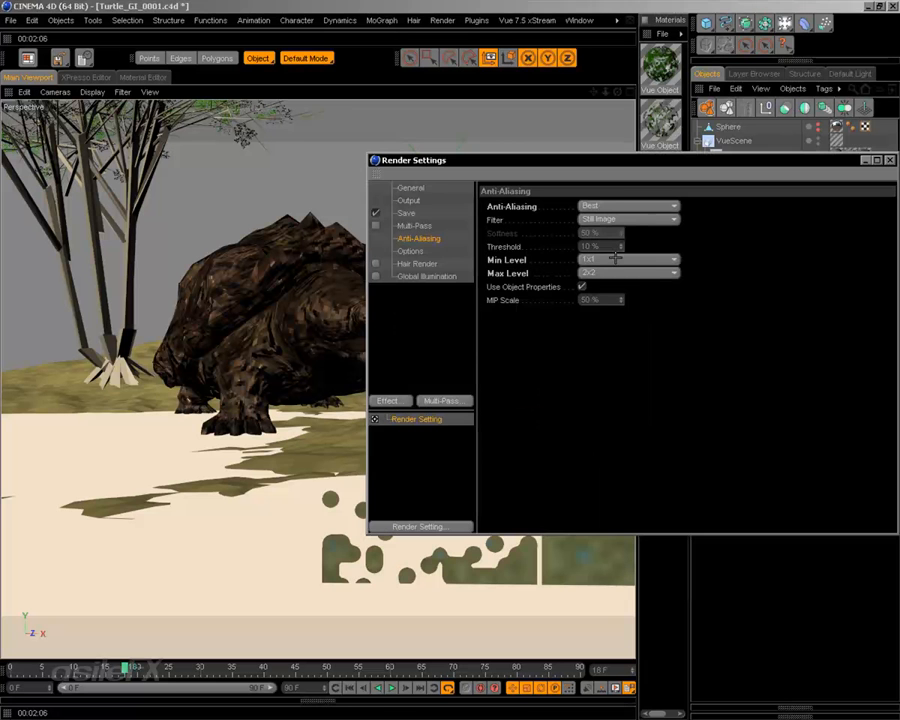
pyautogui.click(622, 206)
pyautogui.click(617, 234)
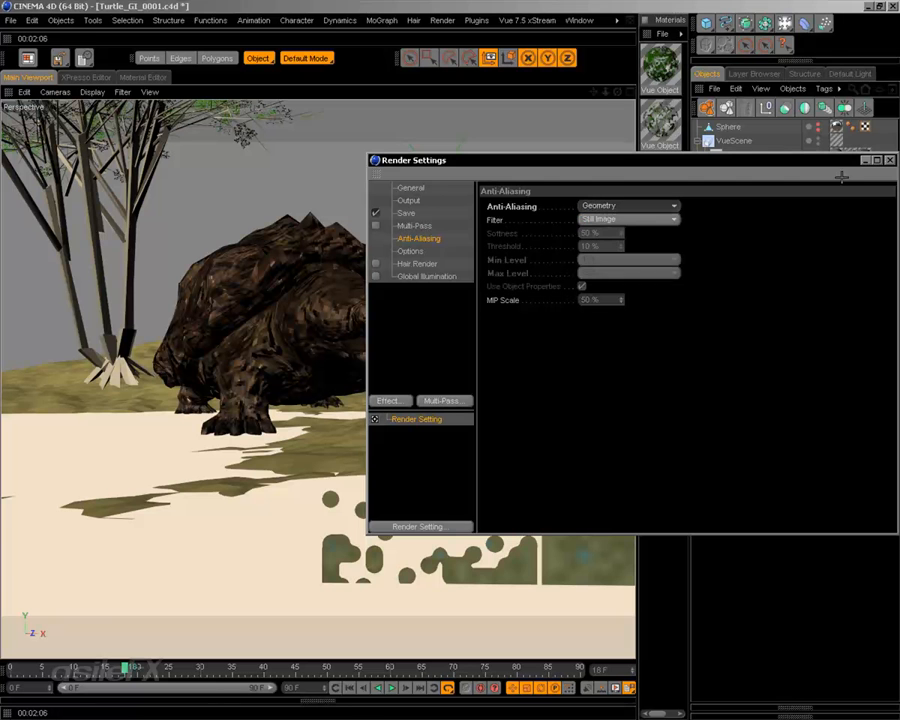
pyautogui.click(609, 207)
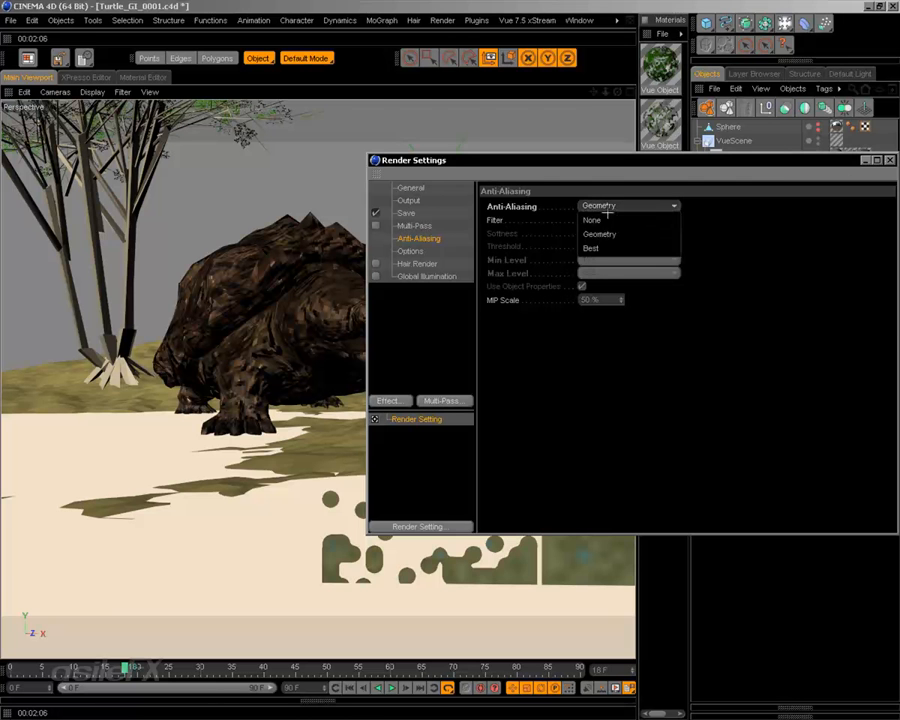
pyautogui.click(600, 221)
pyautogui.click(889, 160)
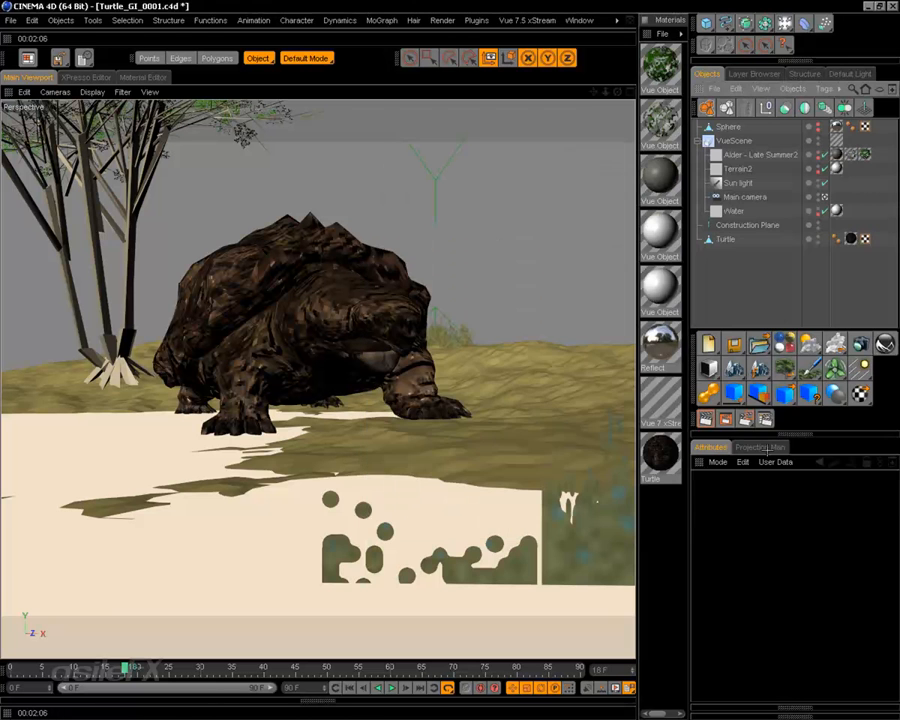
pyautogui.click(28, 58)
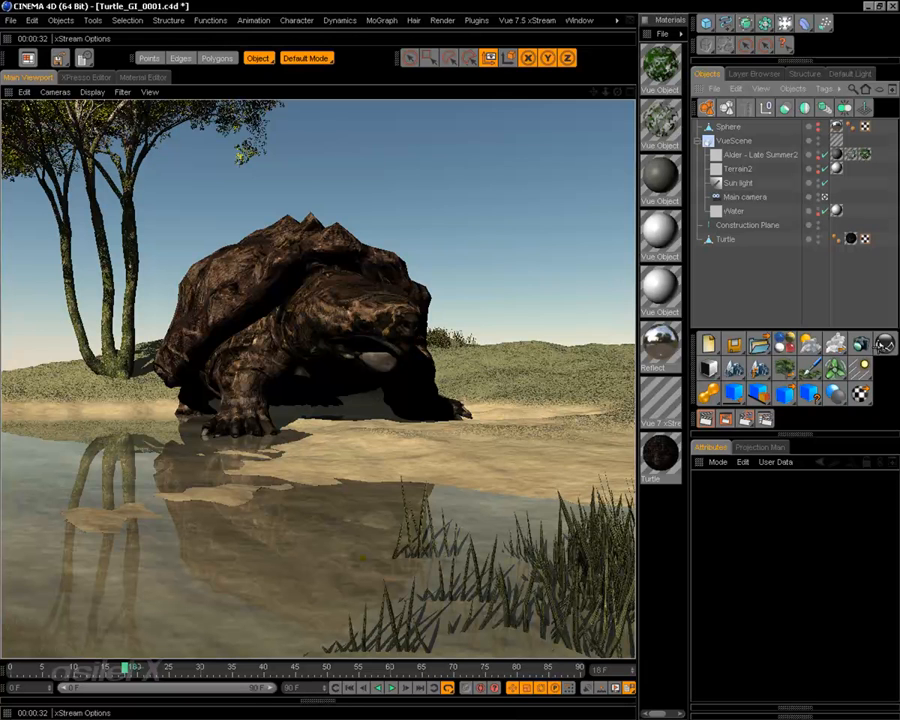
# - Set the render anti-aliasing to Geometry and close the render settings
pyautogui.click(60, 60)
pyautogui.click(628, 206)
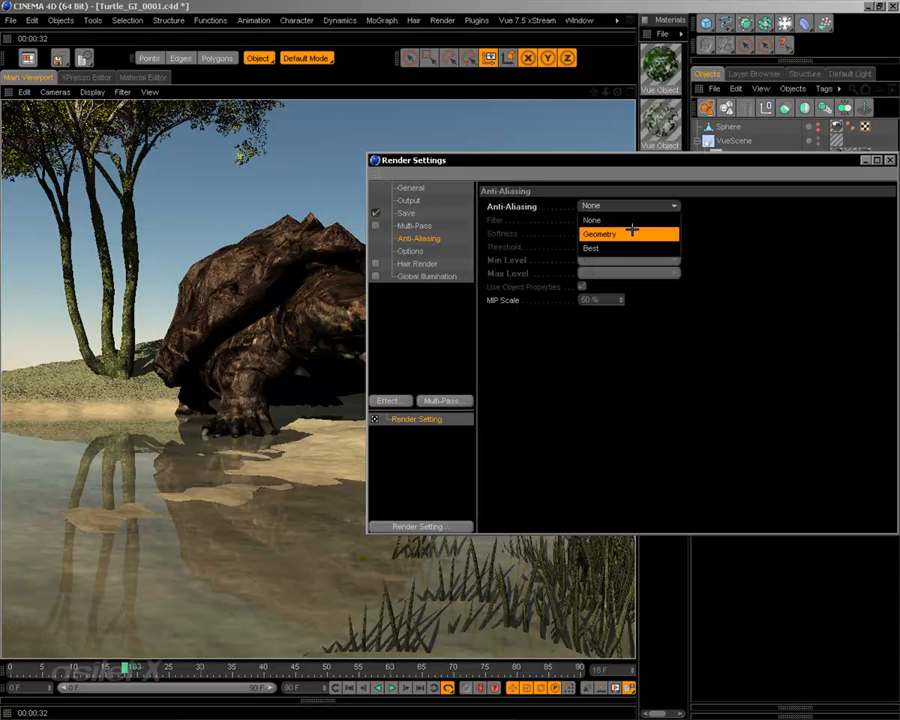
pyautogui.click(632, 233)
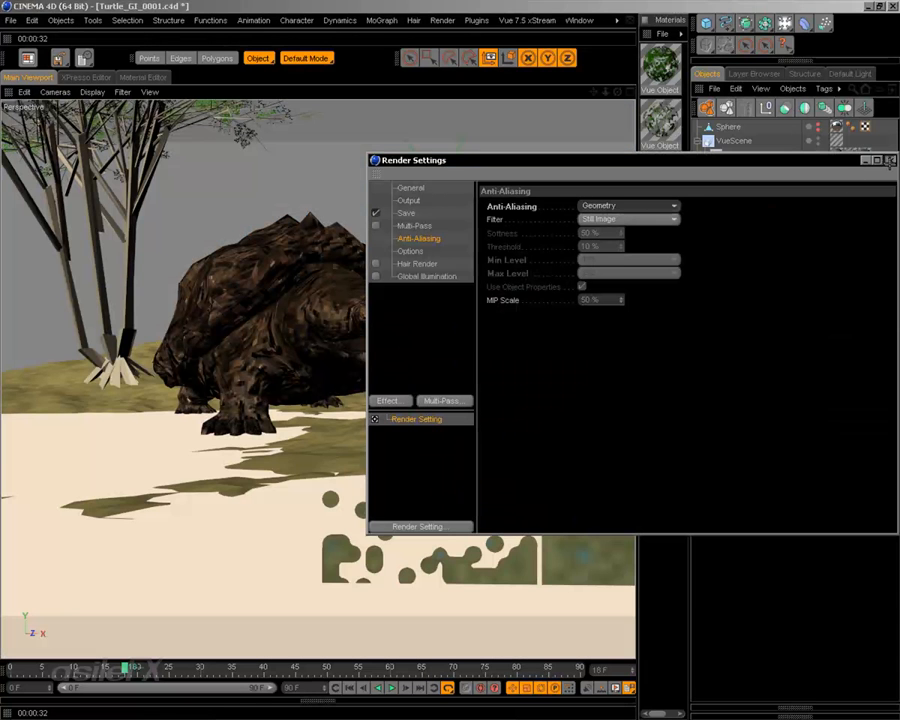
pyautogui.click(615, 122)
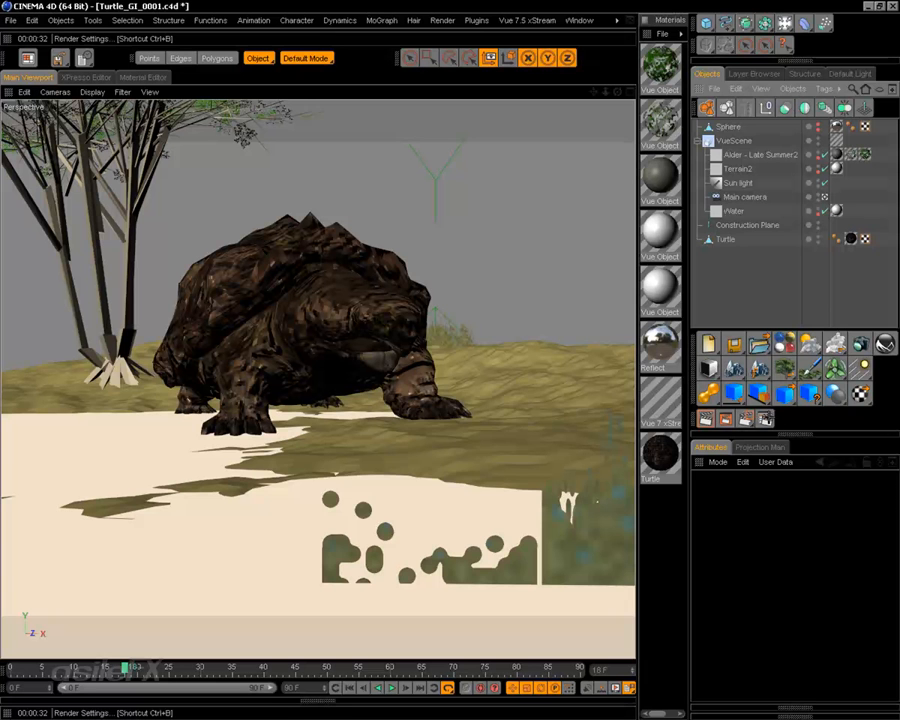
# - Enable Global Illumination, check its irradiance cache settings, and render the active view
pyautogui.click(766, 418)
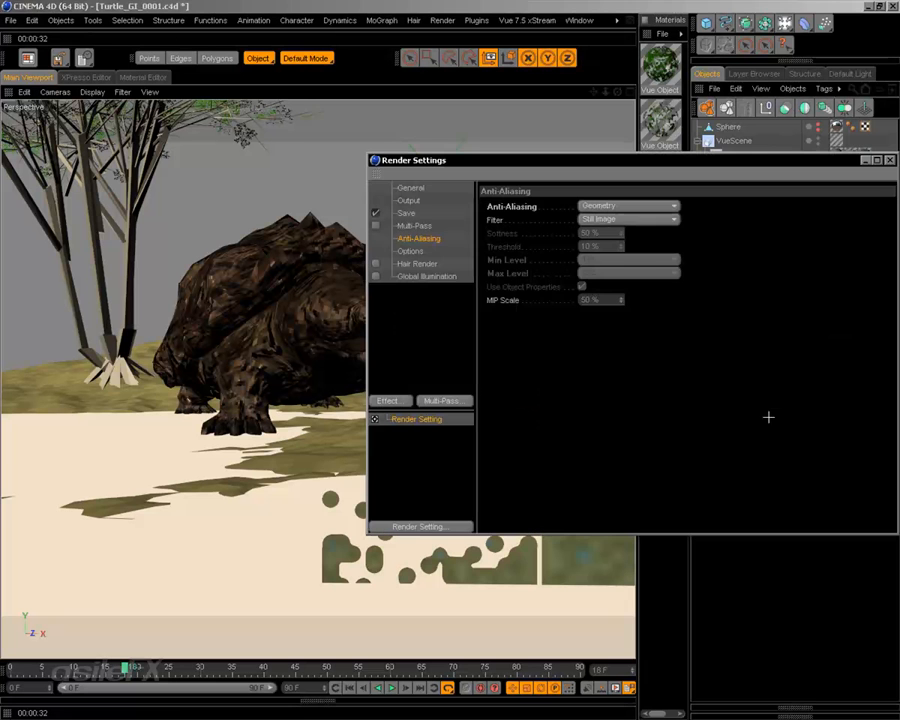
pyautogui.click(402, 276)
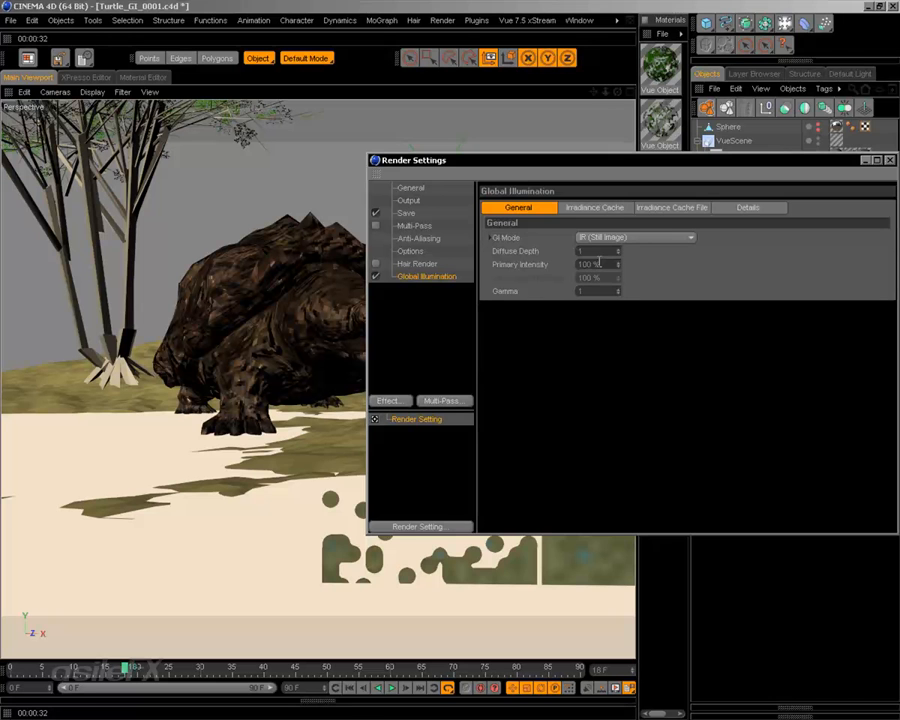
pyautogui.click(628, 207)
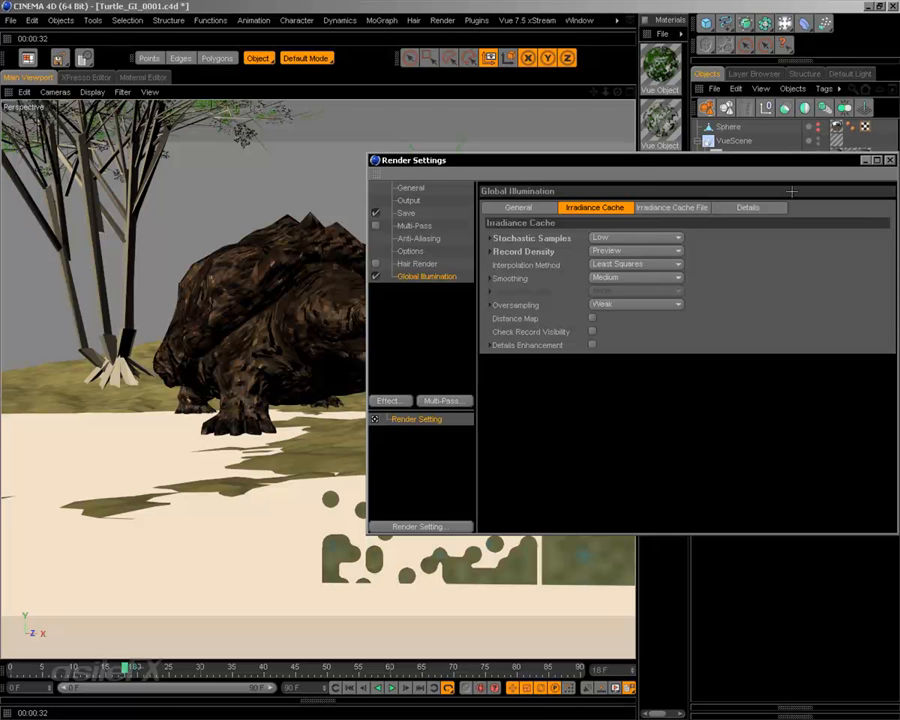
pyautogui.click(889, 160)
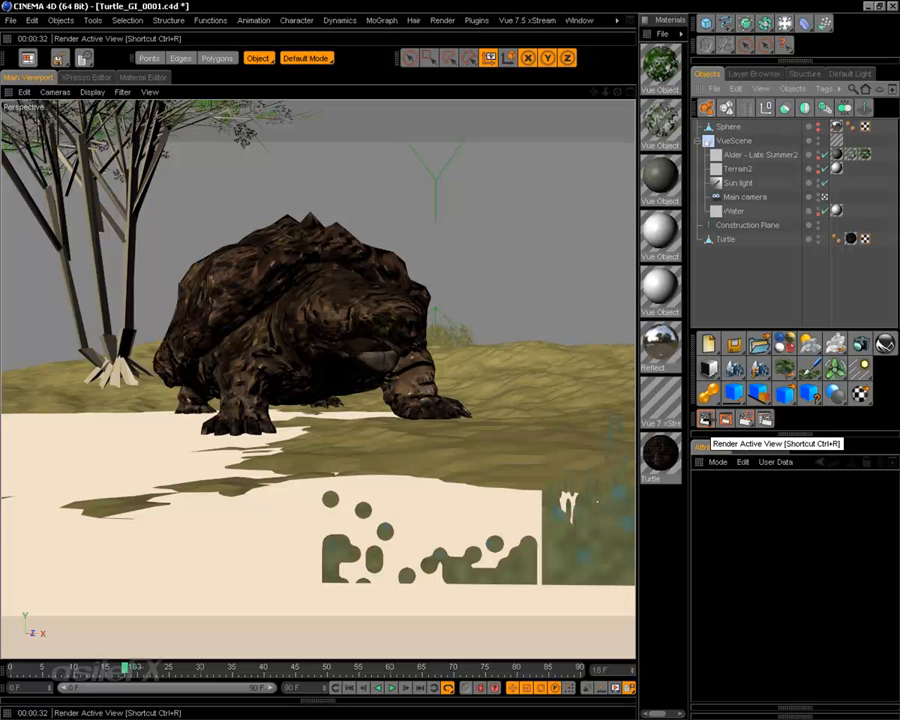
pyautogui.click(707, 420)
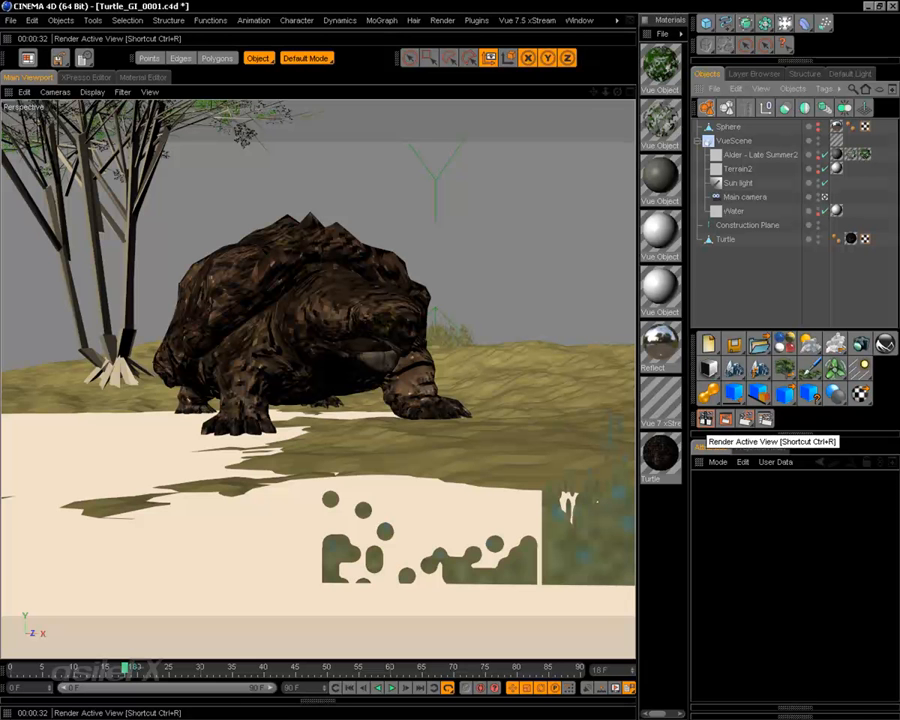
pyautogui.click(707, 420)
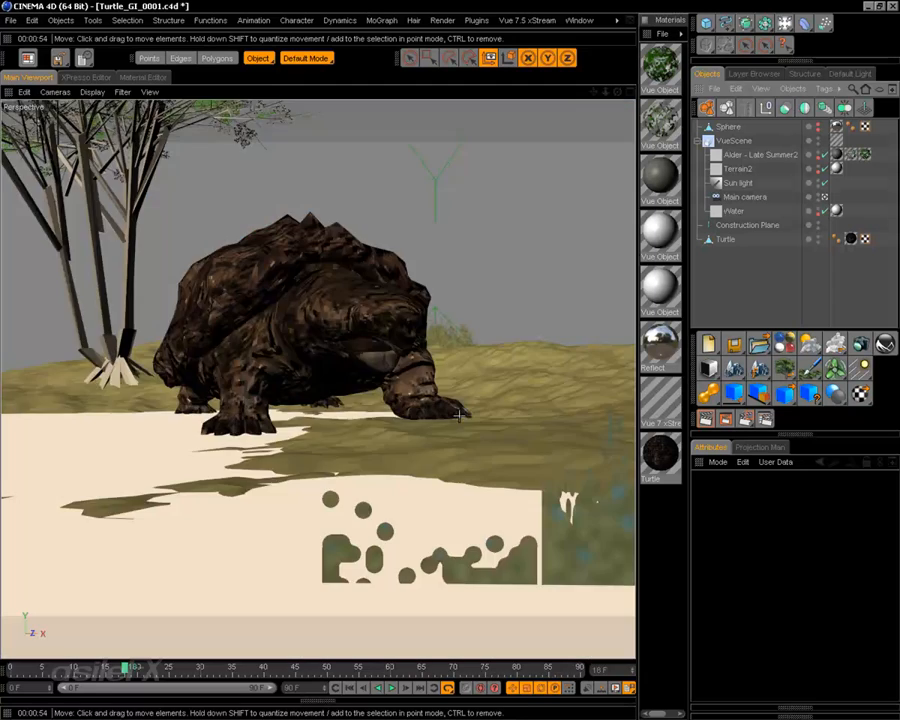
# - Render a close-up of the turtle's head and front foot
pyautogui.moveTo(458, 414)
pyautogui.keyDown('alt'); pyautogui.mouseDown()
pyautogui.moveTo(464, 440)
pyautogui.moveTo(500, 480)
pyautogui.mouseUp(); pyautogui.keyUp('alt')
pyautogui.keyDown('alt'); pyautogui.moveTo(400, 450); pyautogui.dragTo(480, 300, button='middle'); pyautogui.keyUp('alt')
pyautogui.keyDown('alt'); pyautogui.moveTo(400, 380); pyautogui.dragTo(446, 454); pyautogui.keyUp('alt')
pyautogui.keyDown('alt'); pyautogui.moveTo(446, 454); pyautogui.dragTo(300, 245, button='middle'); pyautogui.keyUp('alt')
pyautogui.keyDown('alt'); pyautogui.moveTo(440, 375); pyautogui.dragTo(445, 453, button='middle'); pyautogui.keyUp('alt')
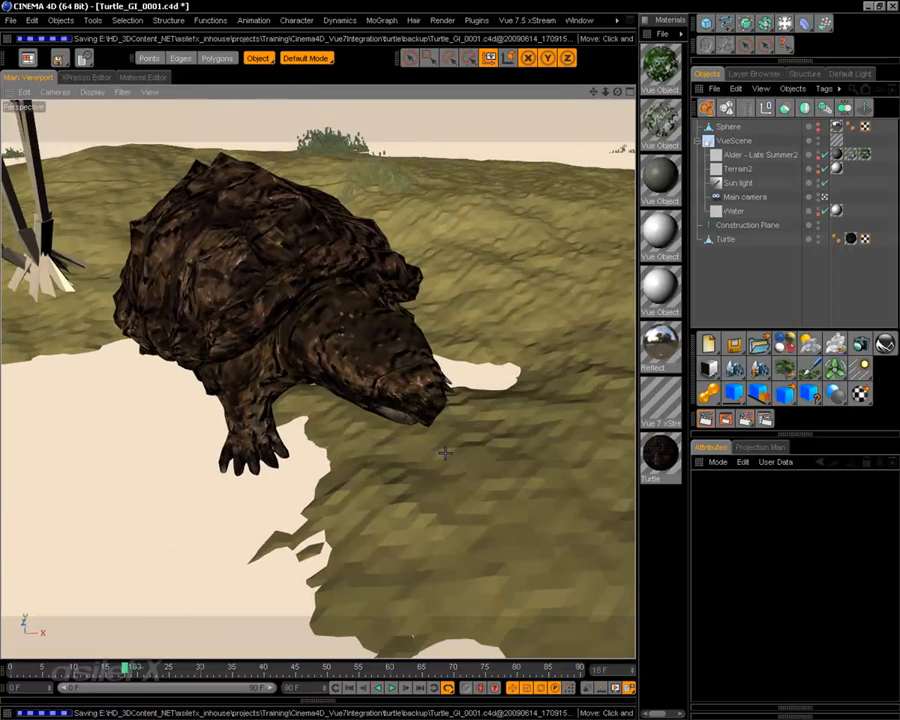
pyautogui.scroll(5, 445, 453)
pyautogui.scroll(-4, 443, 454)
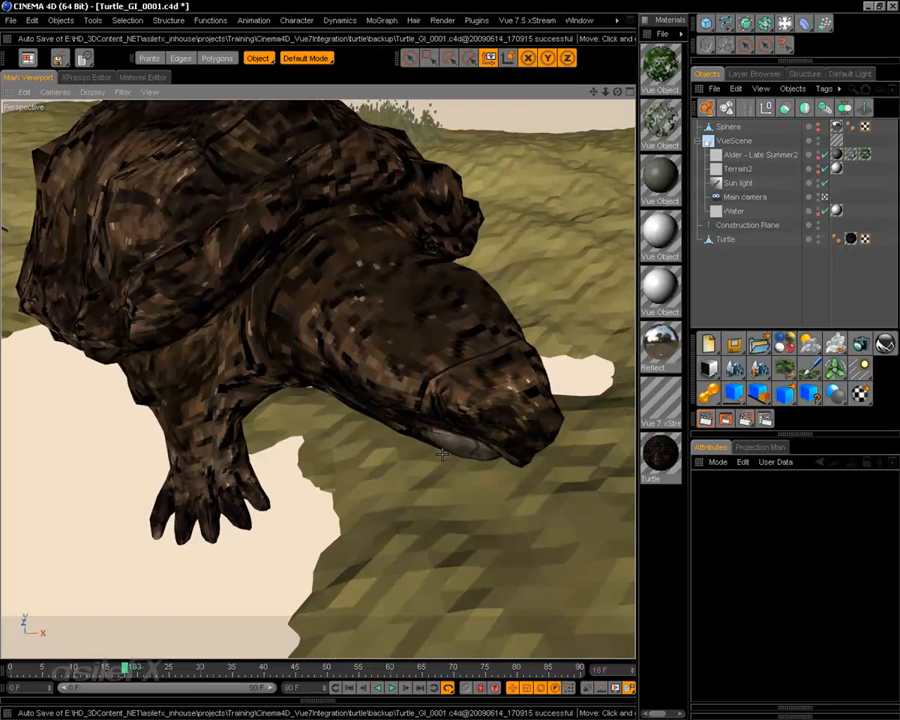
pyautogui.keyDown('alt'); pyautogui.moveTo(431, 472); pyautogui.dragTo(441, 440); pyautogui.keyUp('alt')
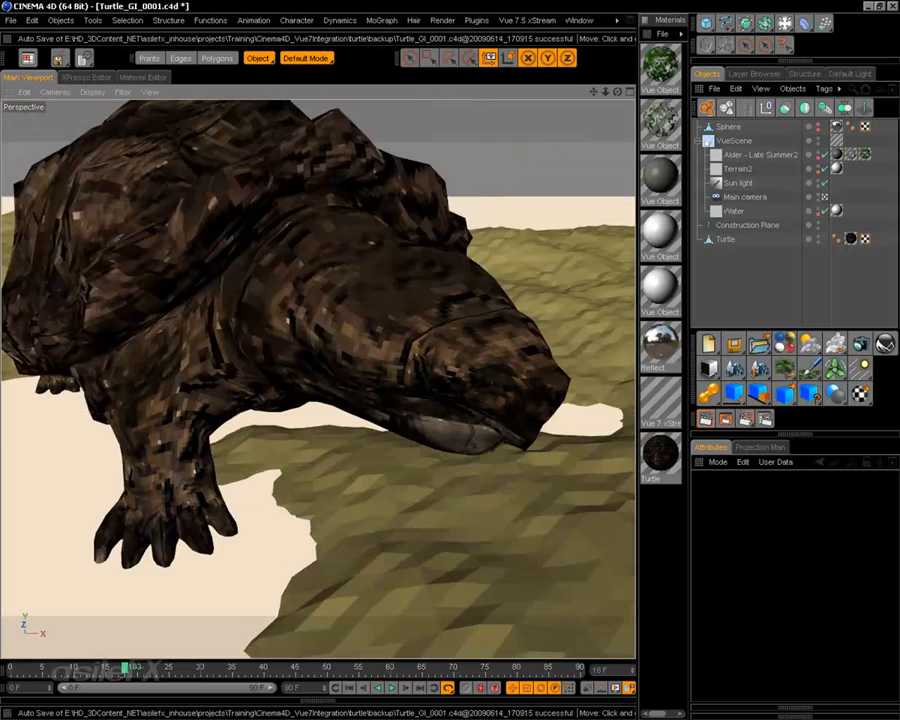
pyautogui.keyDown('alt'); pyautogui.moveTo(441, 440); pyautogui.dragTo(398, 329, button='middle'); pyautogui.keyUp('alt')
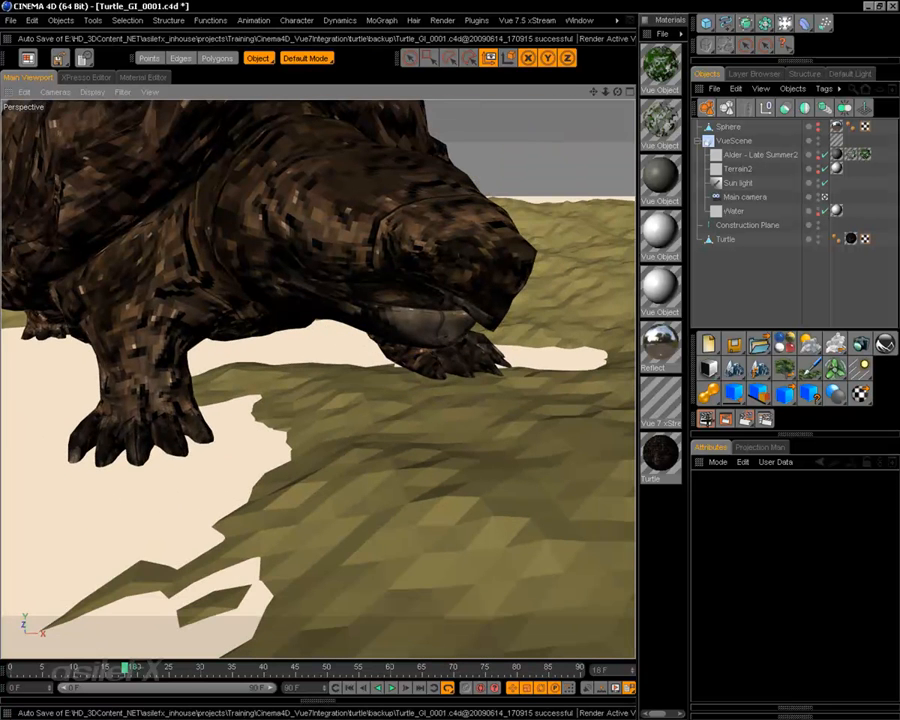
pyautogui.hotkey('ctrl', 'r')
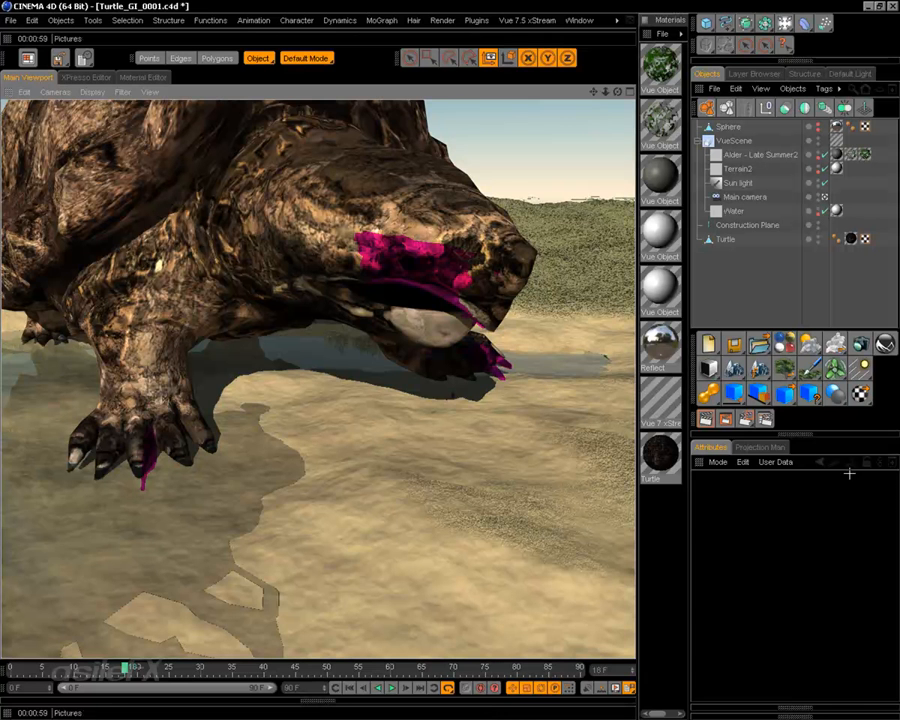
# - Inspect the layer shader used as the color texture of the Turtle material
pyautogui.click(660, 456)
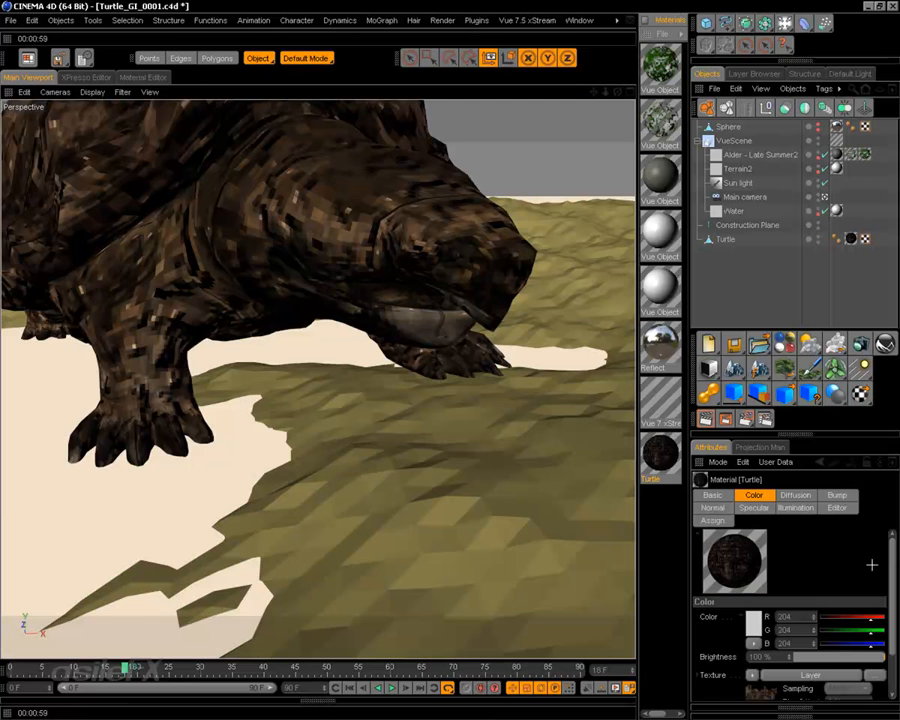
pyautogui.scroll(-2, 886, 555)
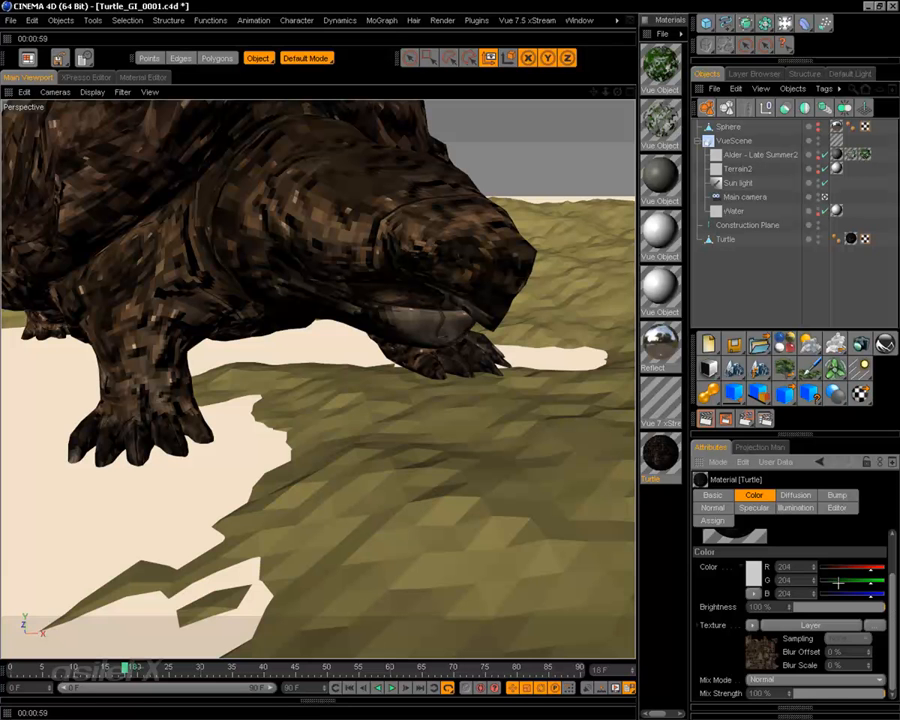
pyautogui.click(834, 625)
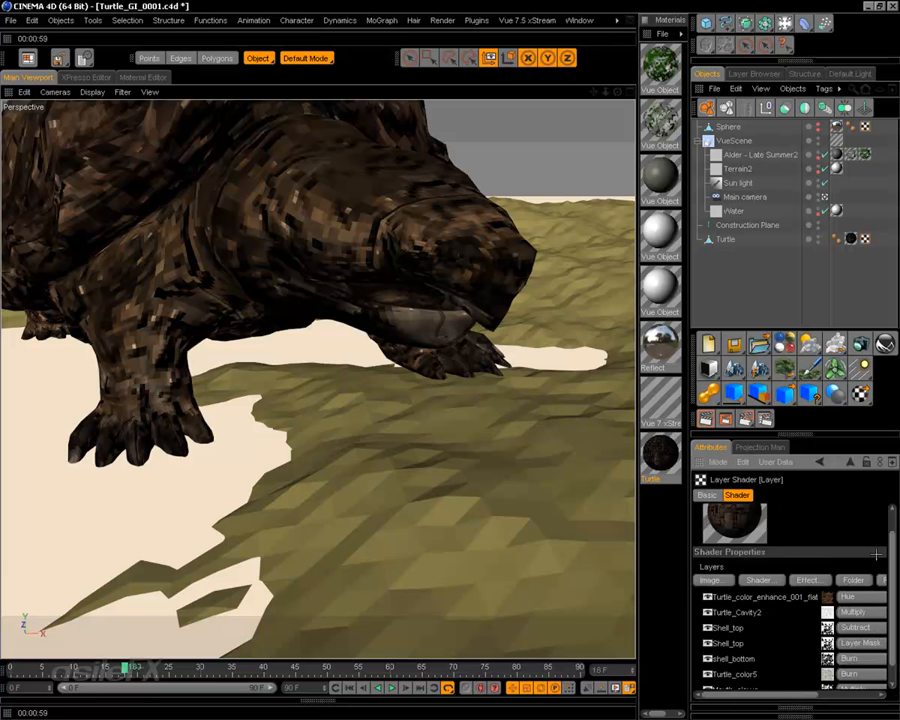
pyautogui.scroll(1, 876, 553)
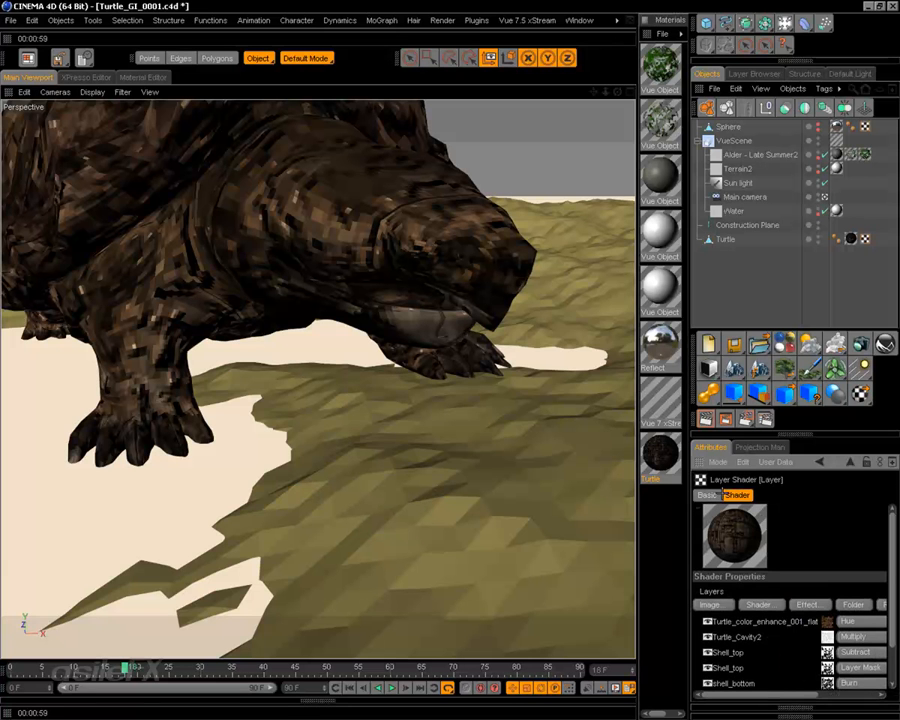
# - Set the Generate GI saturation in the Turtle material's illumination settings to 99% and render the close-up view again
pyautogui.click(664, 452)
pyautogui.scroll(-2, 889, 558)
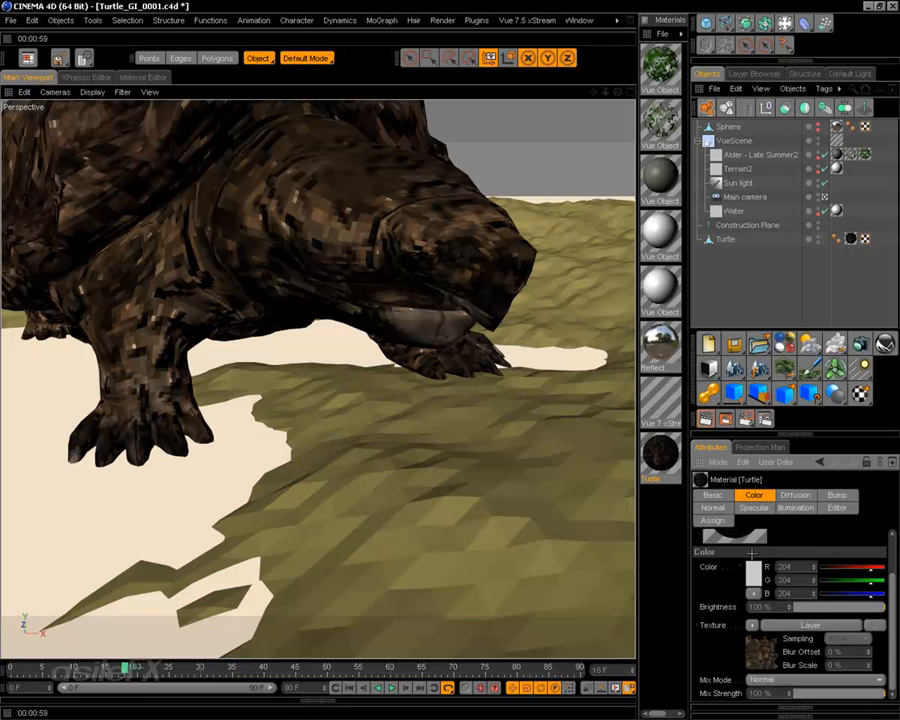
pyautogui.click(795, 508)
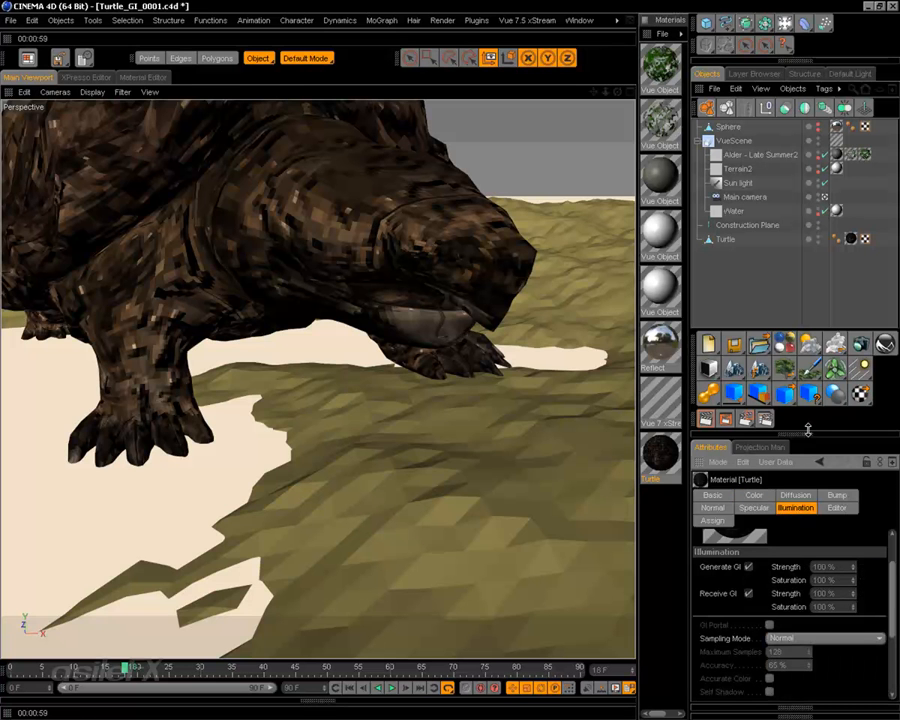
pyautogui.click(142, 77)
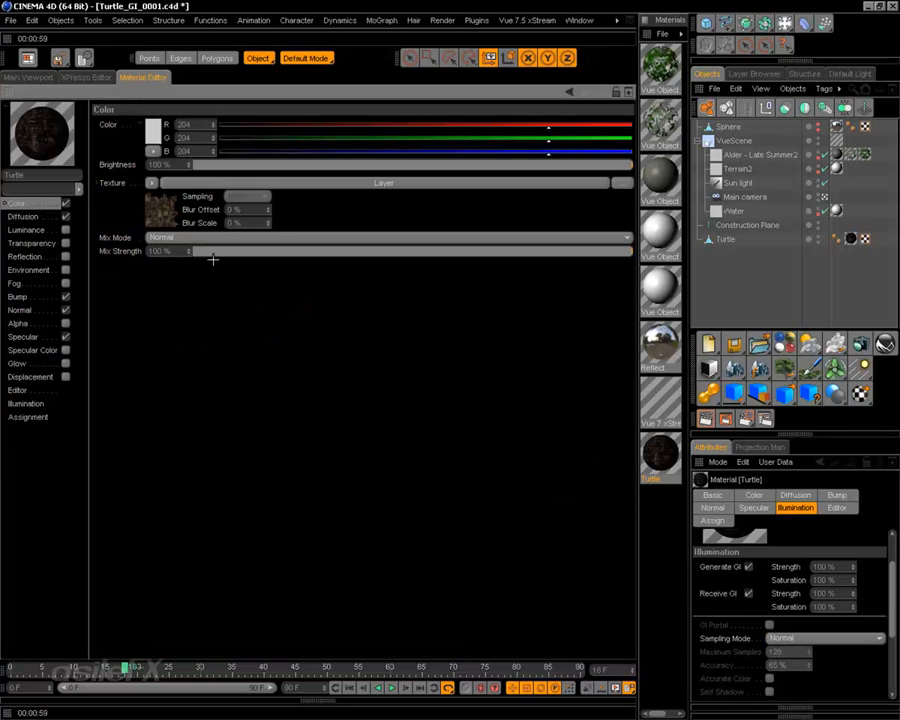
pyautogui.click(28, 403)
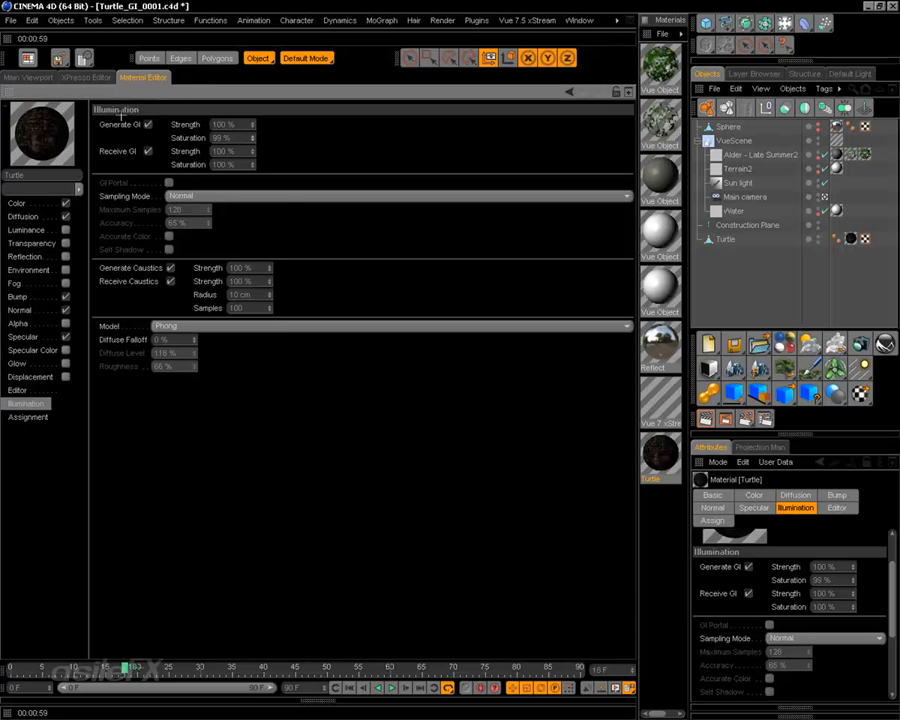
pyautogui.click(29, 77)
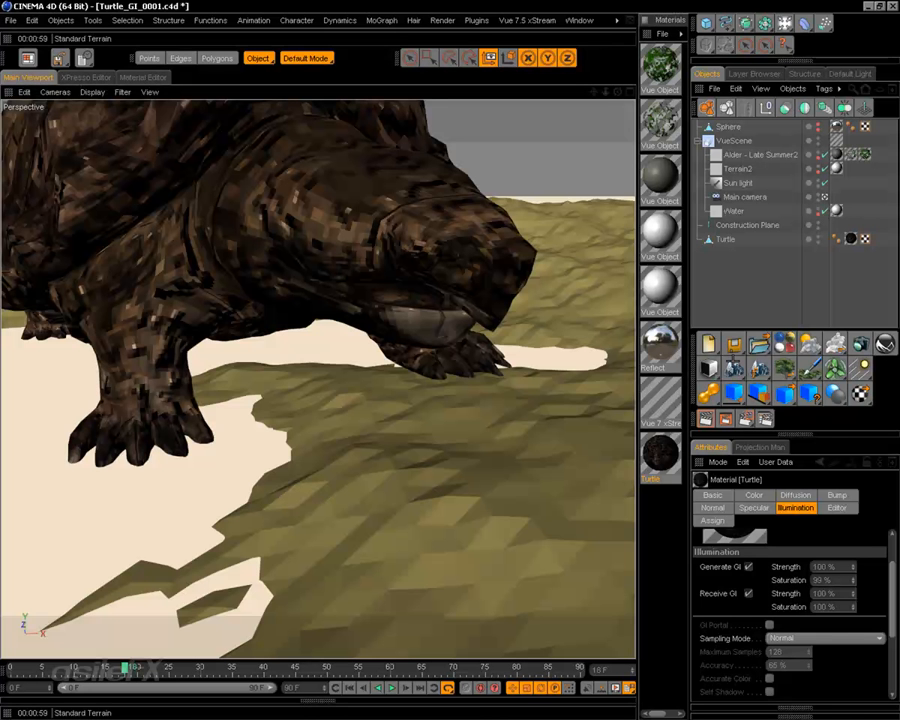
pyautogui.hotkey('ctrl', 'r')
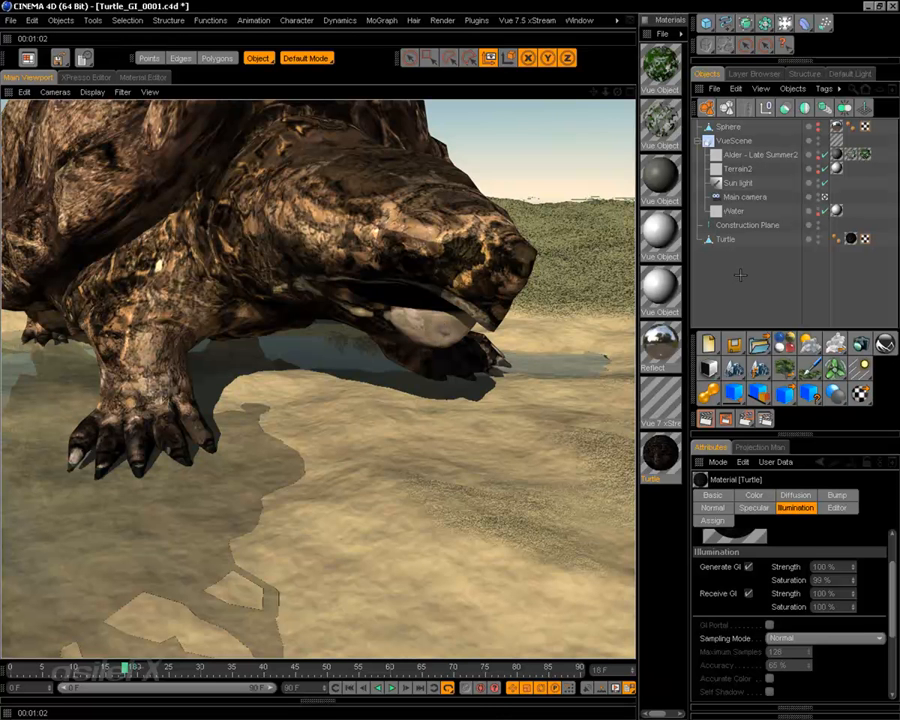
# - Examine the turtle and the surrounding terrain and trees from several angles and distances
pyautogui.click(739, 275)
pyautogui.scroll(-4, 555, 397)
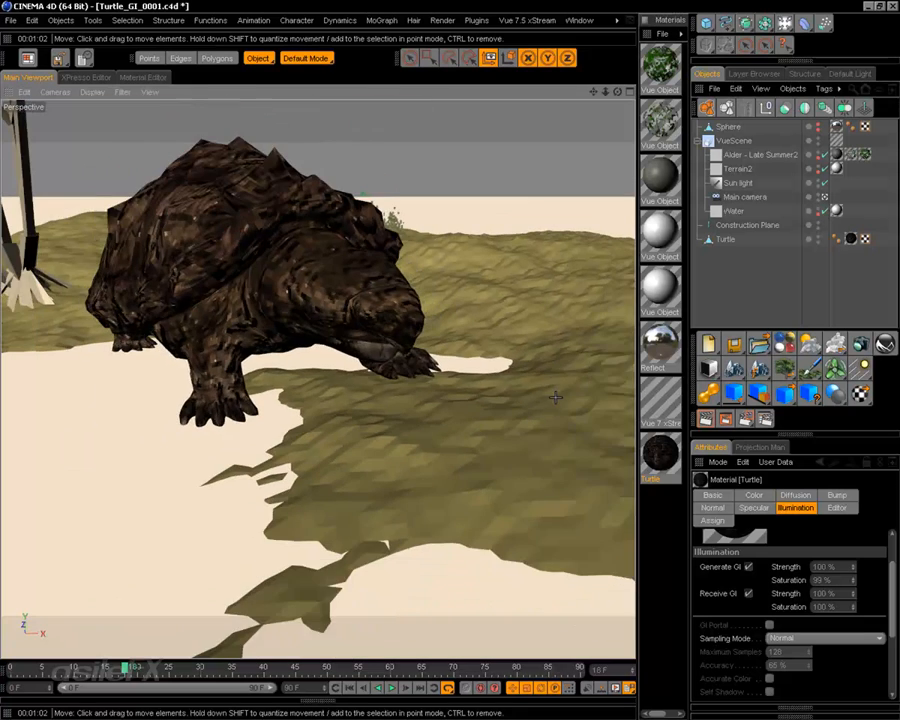
pyautogui.keyDown('alt'); pyautogui.moveTo(398, 341); pyautogui.dragTo(256, 430); pyautogui.keyUp('alt')
pyautogui.keyDown('alt'); pyautogui.moveTo(154, 322); pyautogui.dragTo(370, 316, button='middle'); pyautogui.keyUp('alt')
pyautogui.scroll(1, 370, 319)
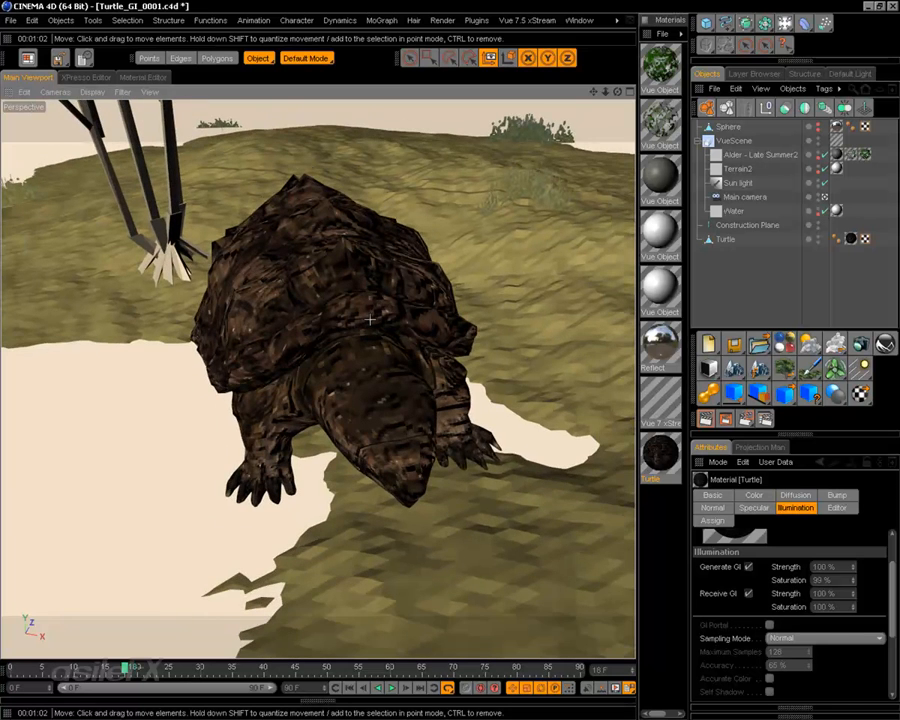
pyautogui.keyDown('alt'); pyautogui.moveTo(321, 367); pyautogui.dragTo(300, 499); pyautogui.keyUp('alt')
pyautogui.keyDown('alt'); pyautogui.moveTo(426, 347); pyautogui.dragTo(459, 362); pyautogui.keyUp('alt')
pyautogui.scroll(-3, 457, 360)
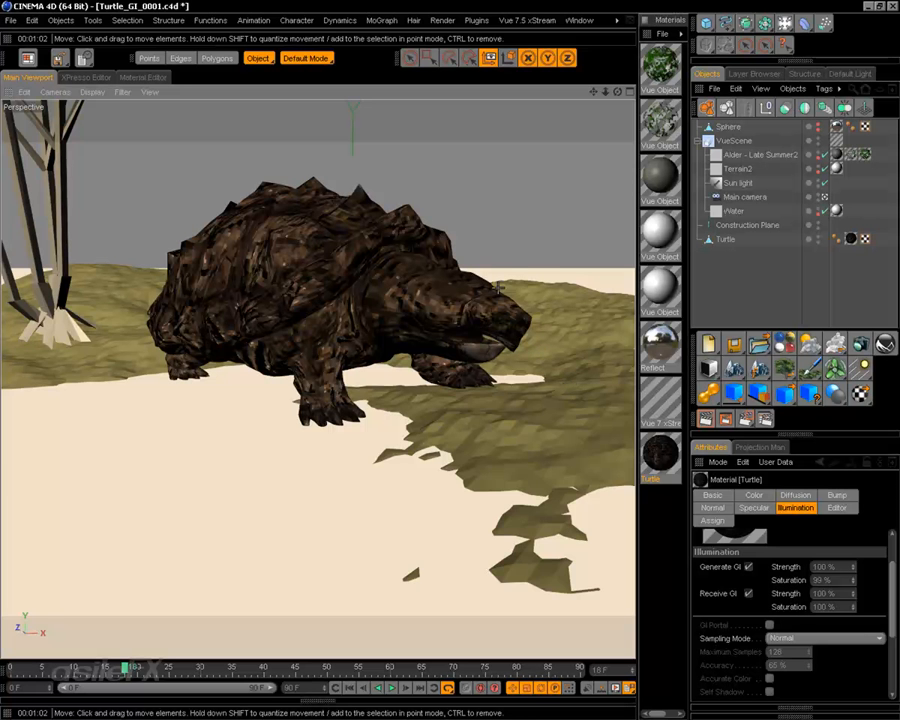
pyautogui.keyDown('alt'); pyautogui.moveTo(490, 314); pyautogui.dragTo(490, 375); pyautogui.keyUp('alt')
pyautogui.scroll(-3, 482, 308)
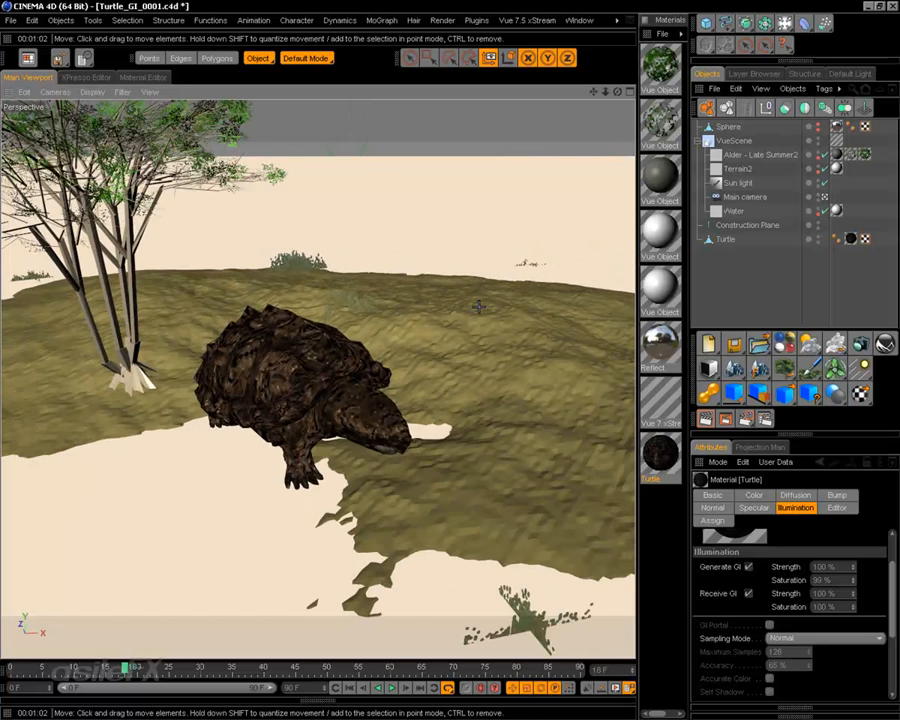
pyautogui.keyDown('alt'); pyautogui.moveTo(469, 322); pyautogui.dragTo(472, 278); pyautogui.keyUp('alt')
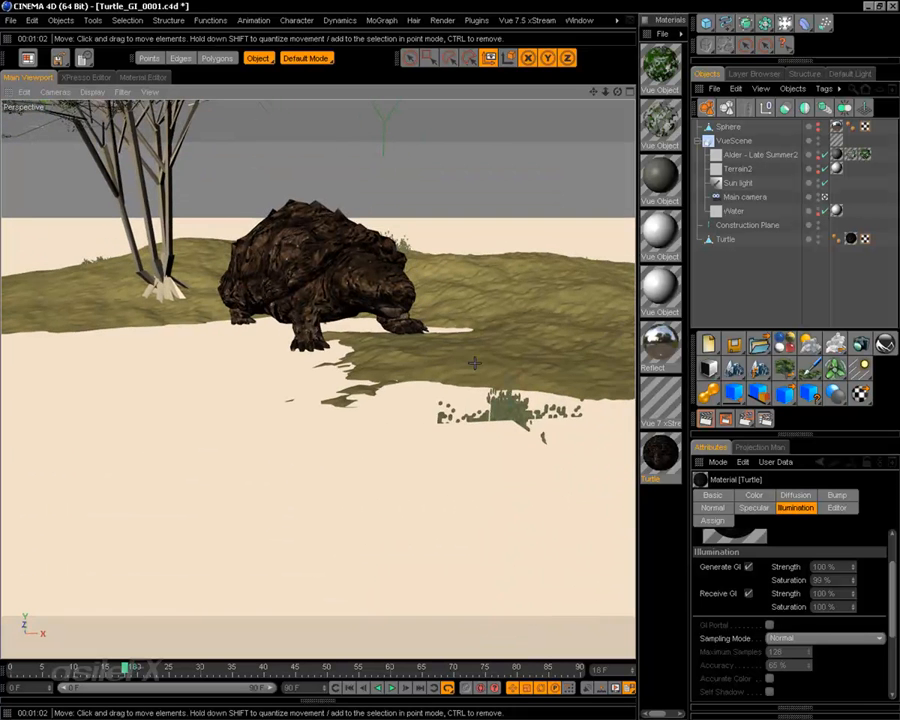